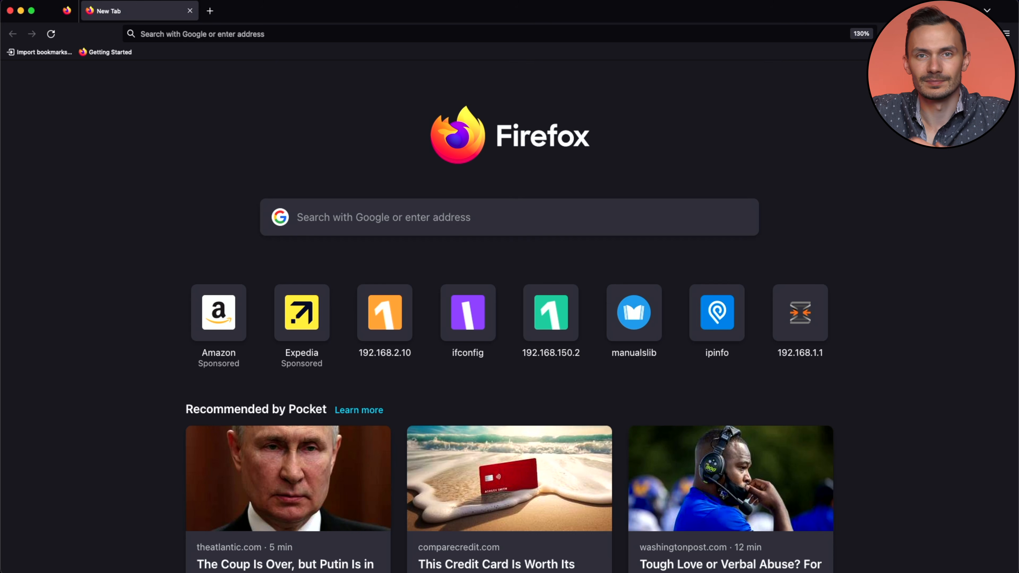
{"action": "key", "text": "super+l"}
{"action": "type", "text": "https://192.168.1.1/"}
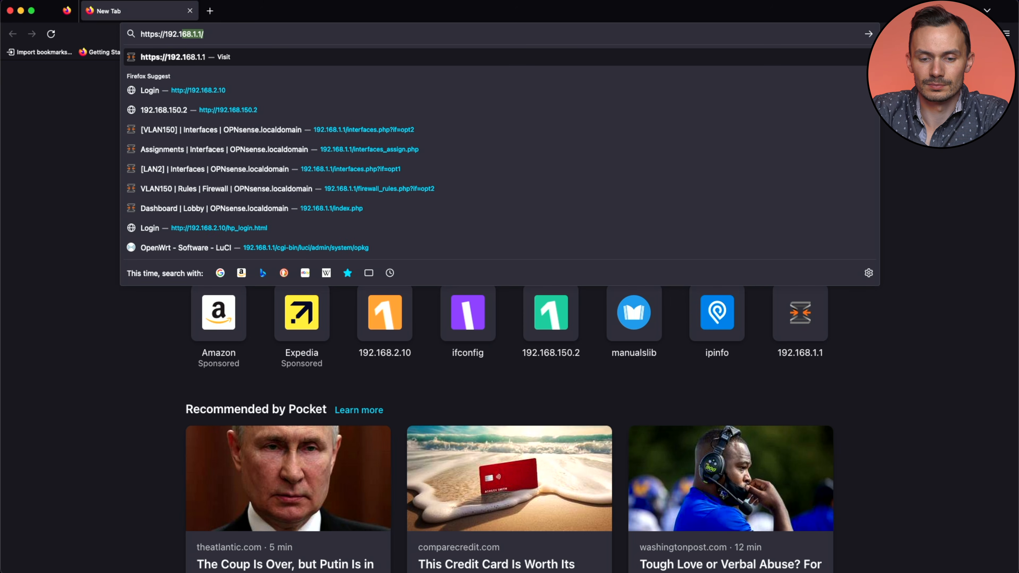
{"action": "key", "text": "Return"}
{"action": "left_click", "coordinate": [743, 373]}
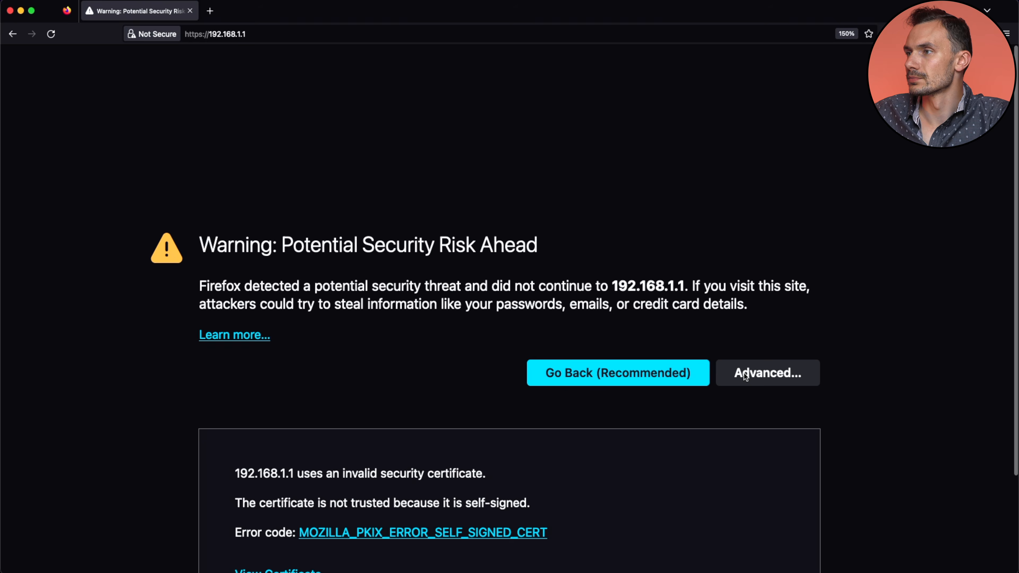
{"action": "left_click", "coordinate": [700, 524]}
Step: Log in with the administrator credentials and expand the Firewall menu
{"action": "type", "text": "root"}
{"action": "key", "text": "Tab"}
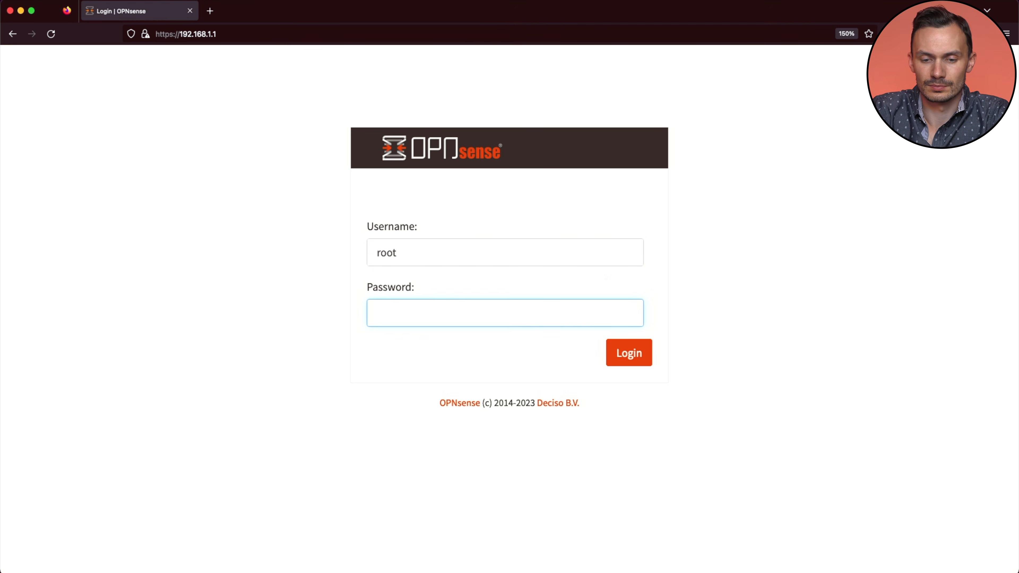
{"action": "type", "text": "opnsense"}
{"action": "key", "text": "Return"}
{"action": "left_click", "coordinate": [44, 211]}
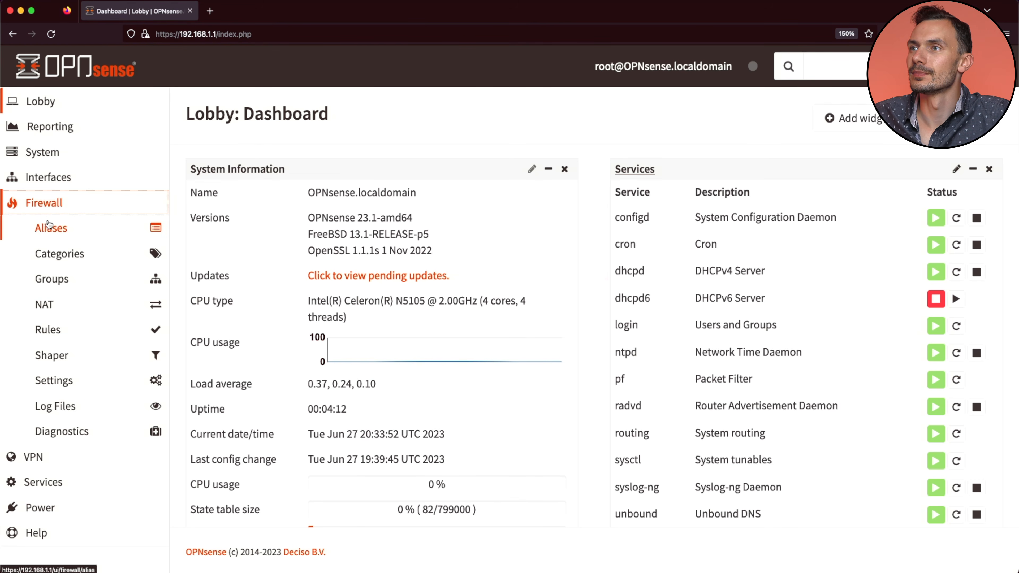
Step: Go to Firewall > Aliases and start adding a new alias
{"action": "left_click", "coordinate": [46, 227]}
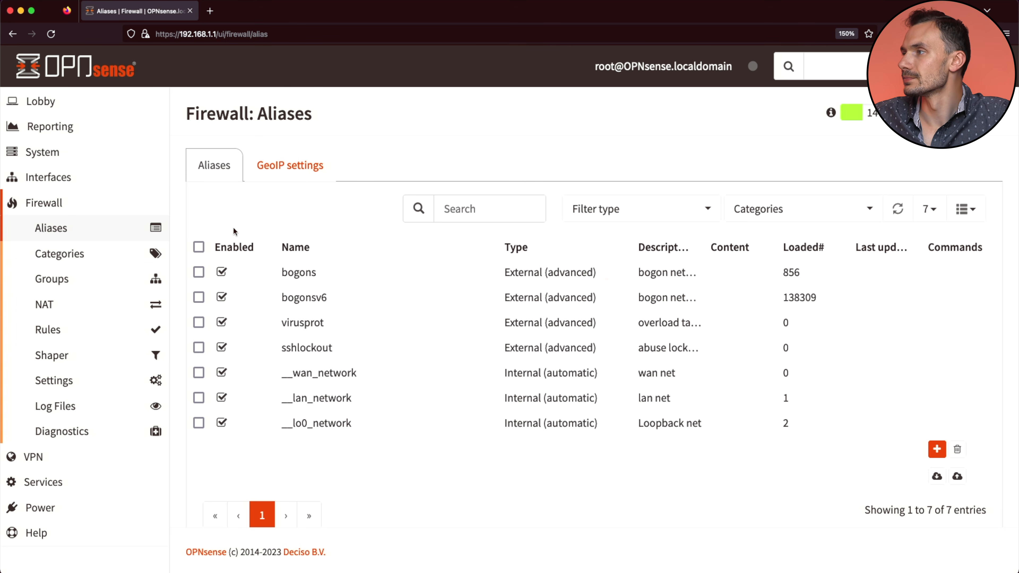
{"action": "left_click", "coordinate": [937, 449]}
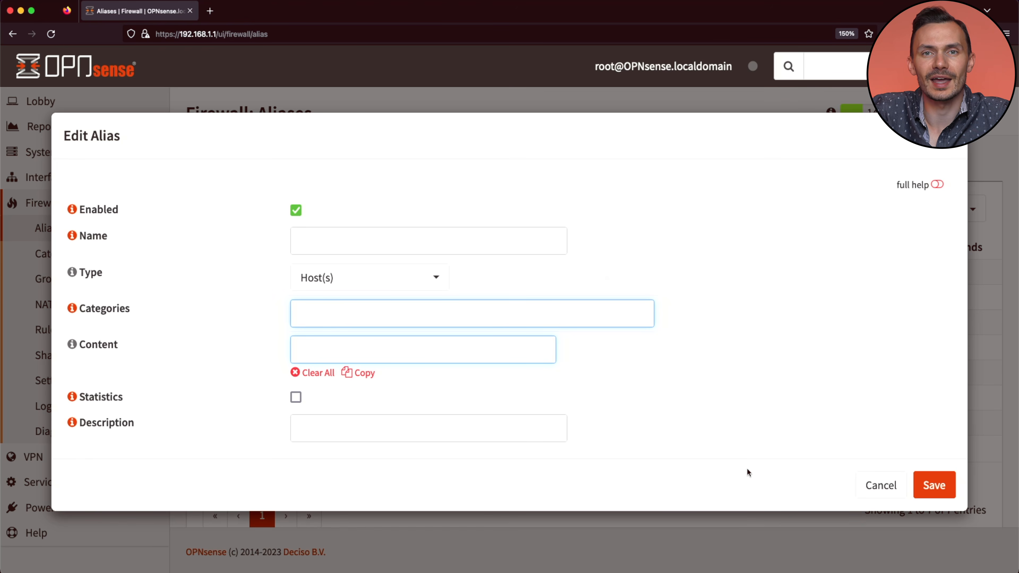
Step: Name the alias RFC1918 and set its type to Network(s)
{"action": "left_click", "coordinate": [452, 247]}
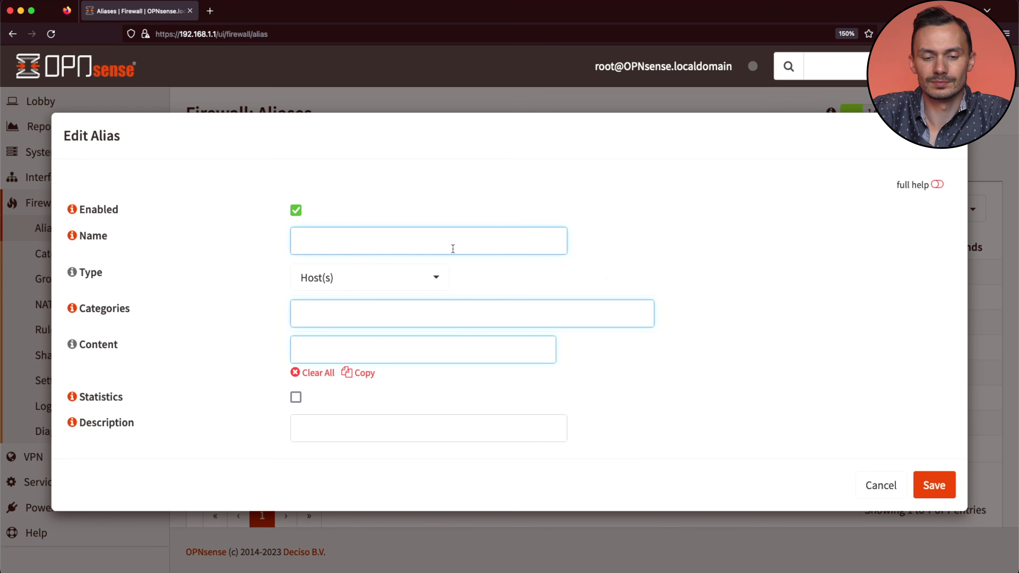
{"action": "type", "text": "RFC1918"}
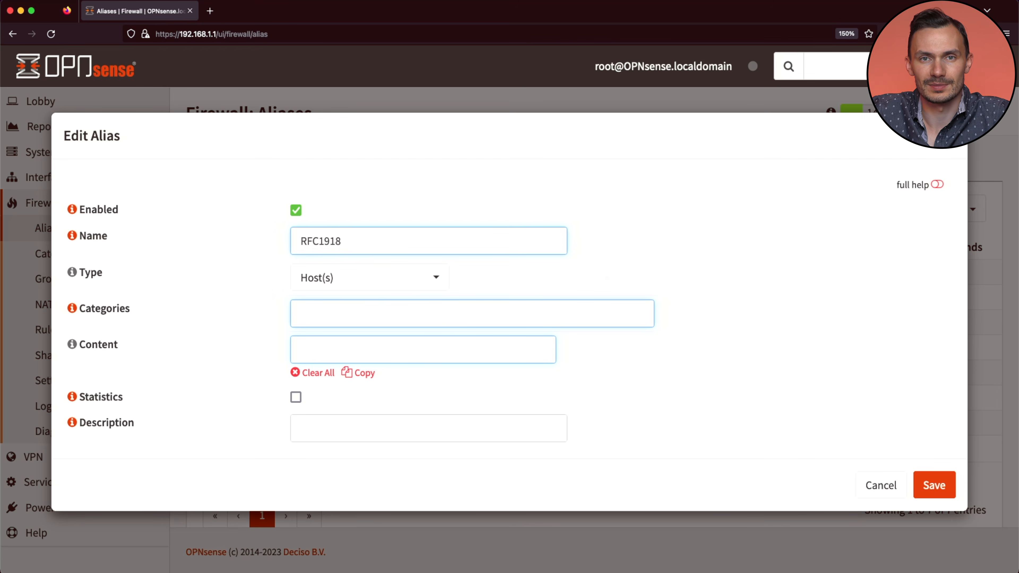
{"action": "left_click", "coordinate": [423, 282]}
{"action": "left_click", "coordinate": [400, 321]}
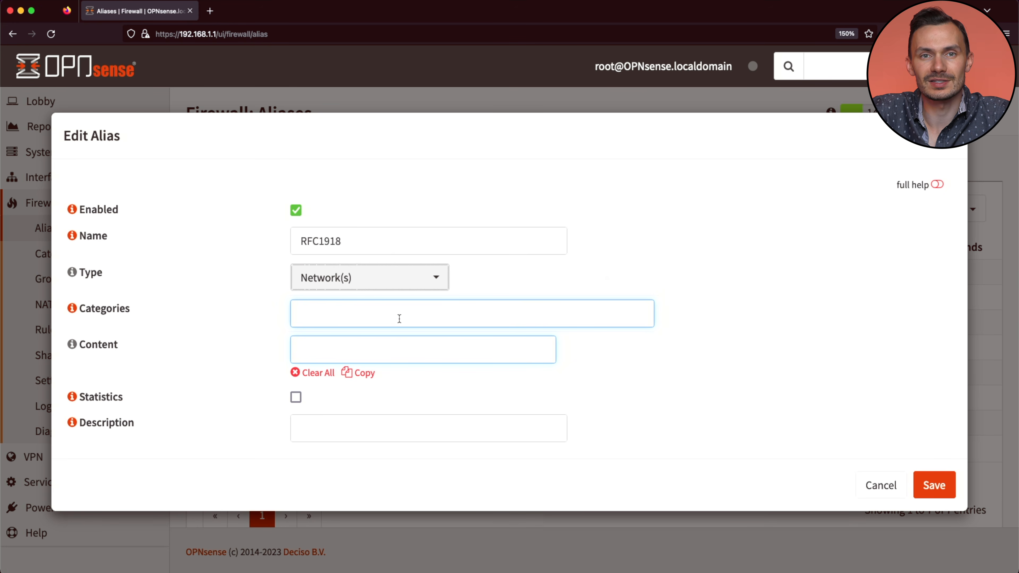
Step: Add 192.168.0.0/16, 10.0.0.0/8 and 172.16.0.0/12 as the alias content
{"action": "left_click", "coordinate": [394, 345]}
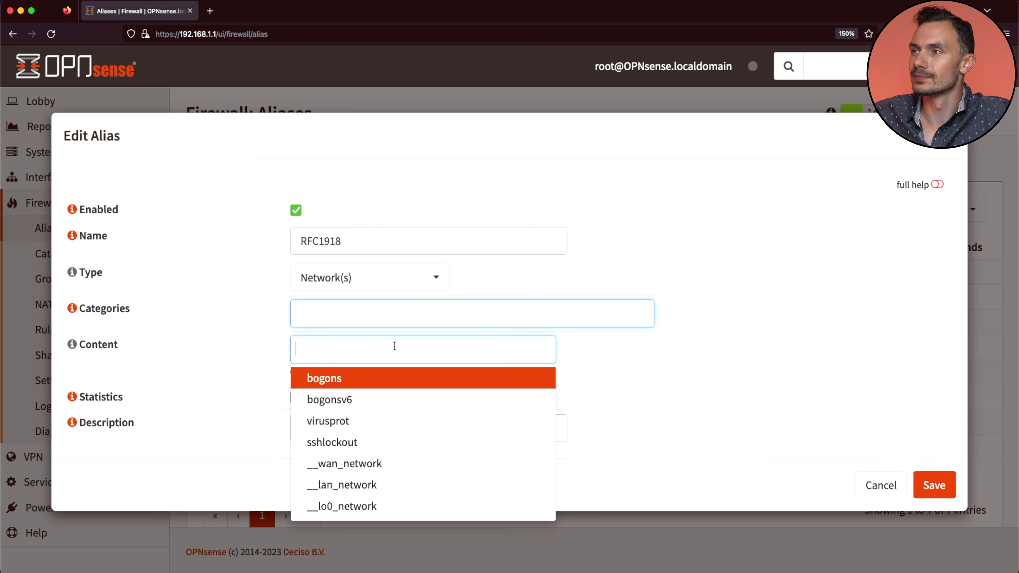
{"action": "type", "text": "192.168.0.0/16"}
{"action": "key", "text": "Return"}
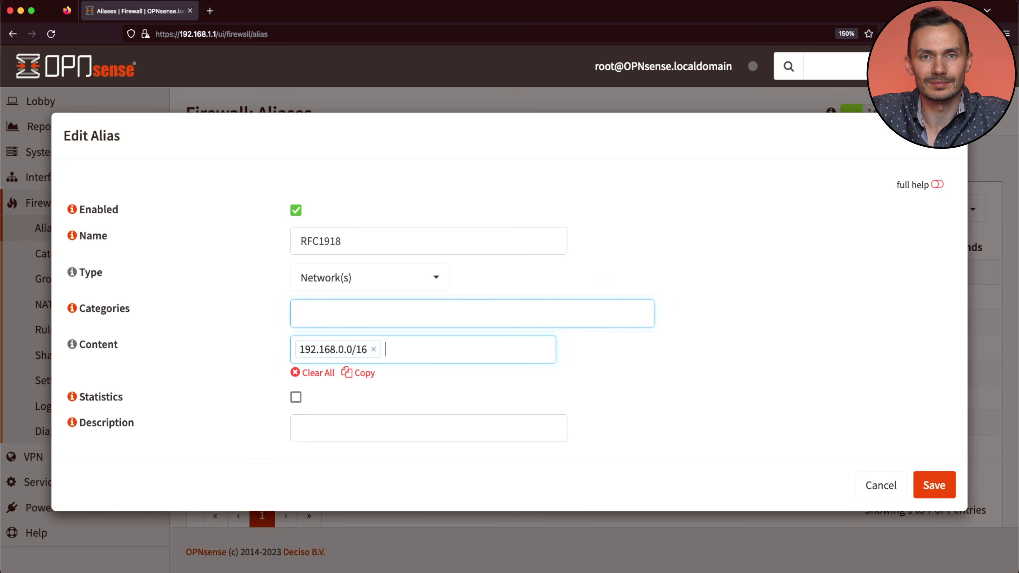
{"action": "type", "text": "10.0.0.0/8"}
{"action": "key", "text": "Return"}
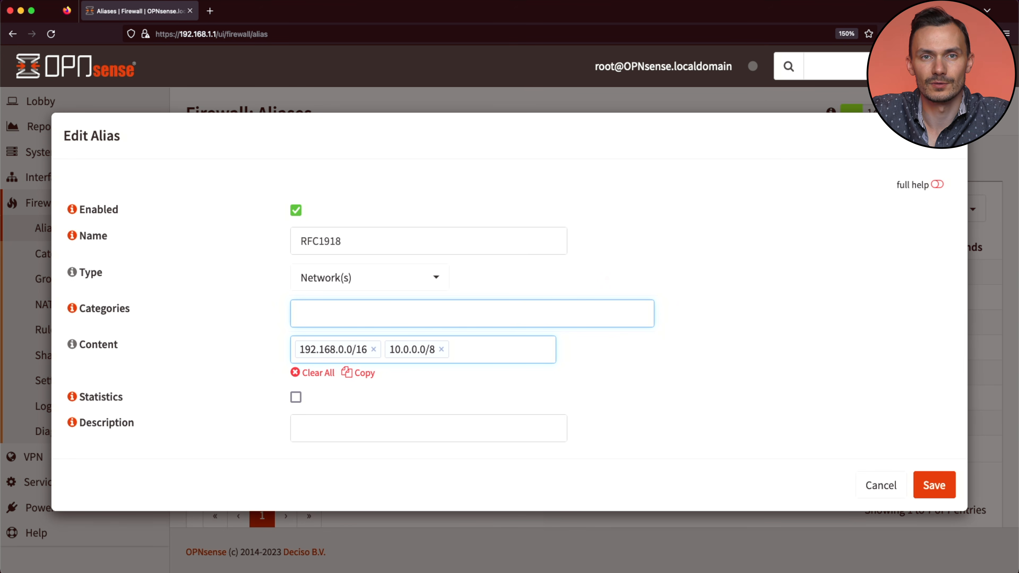
{"action": "type", "text": "172.1"}
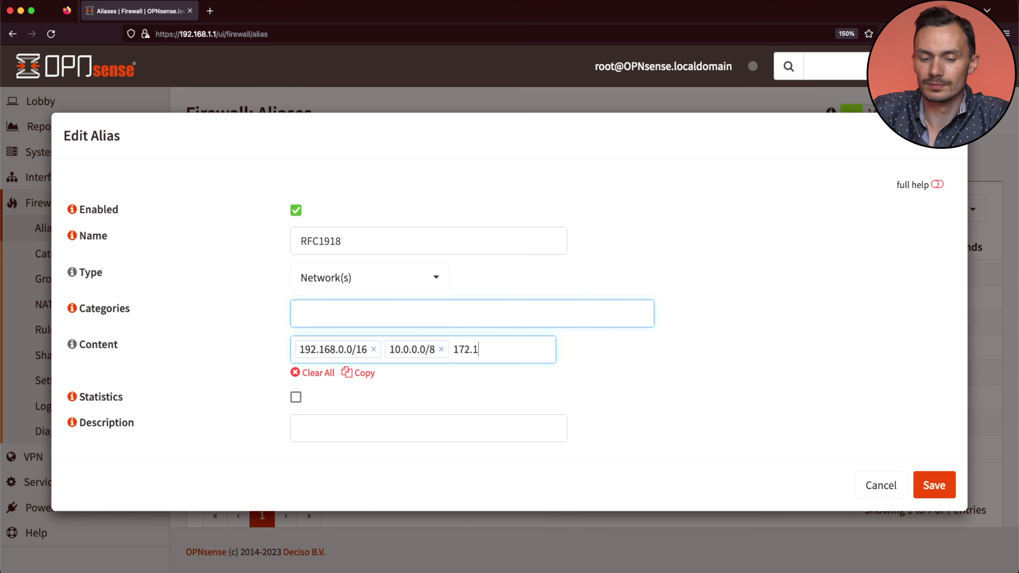
{"action": "type", "text": "6.0.0/12"}
{"action": "key", "text": "Return"}
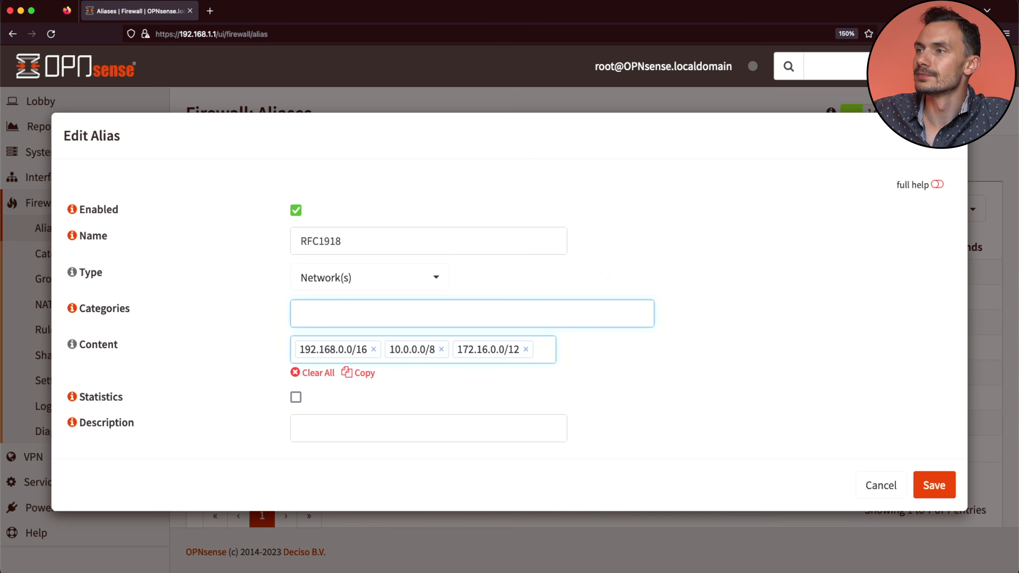
Step: Describe the alias as 'All Private IPs, RFC1918' and save it
{"action": "left_click", "coordinate": [405, 431]}
{"action": "type", "text": "All Private IPs,"}
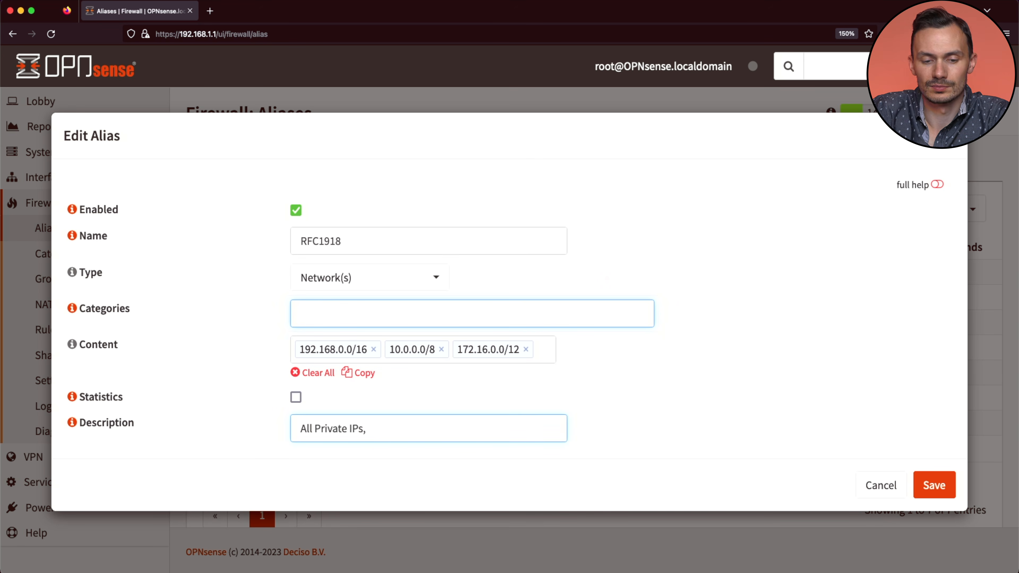
{"action": "type", "text": " RFC1918"}
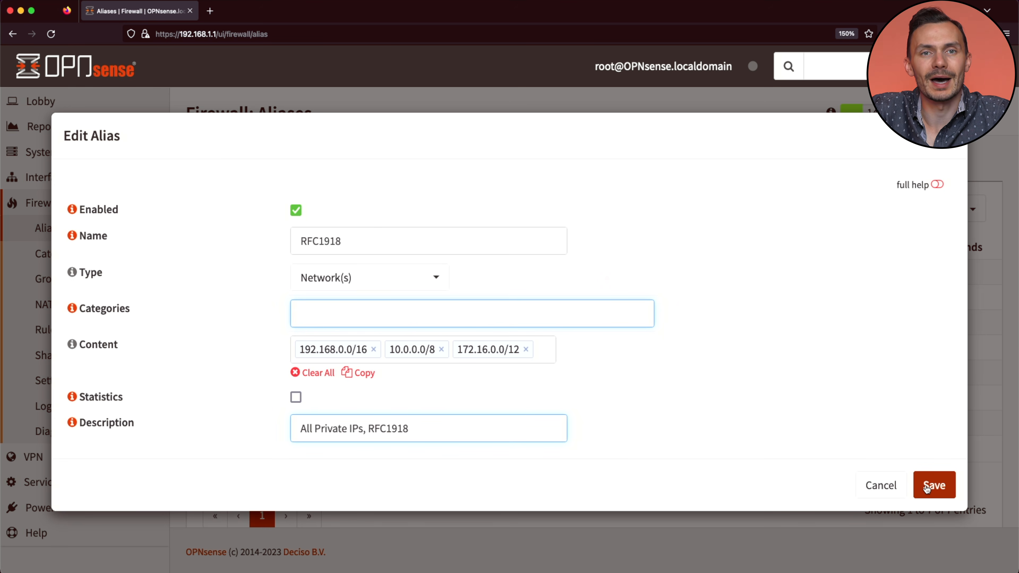
{"action": "left_click", "coordinate": [926, 487]}
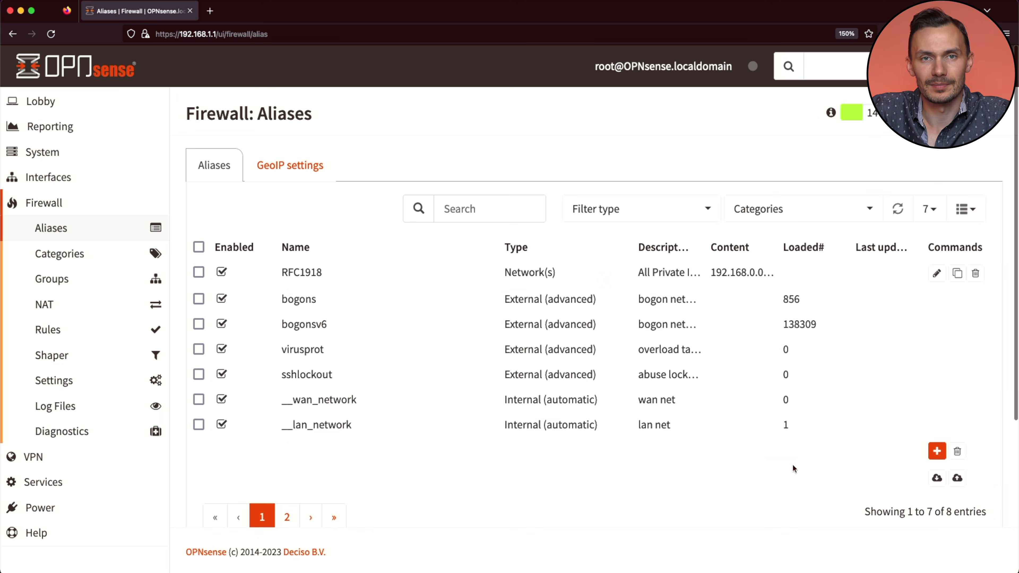
Step: Apply the pending alias changes and expand the NAT menu
{"action": "scroll", "coordinate": [690, 465], "scroll_direction": "down", "scroll_amount": 3}
{"action": "left_click", "coordinate": [225, 482]}
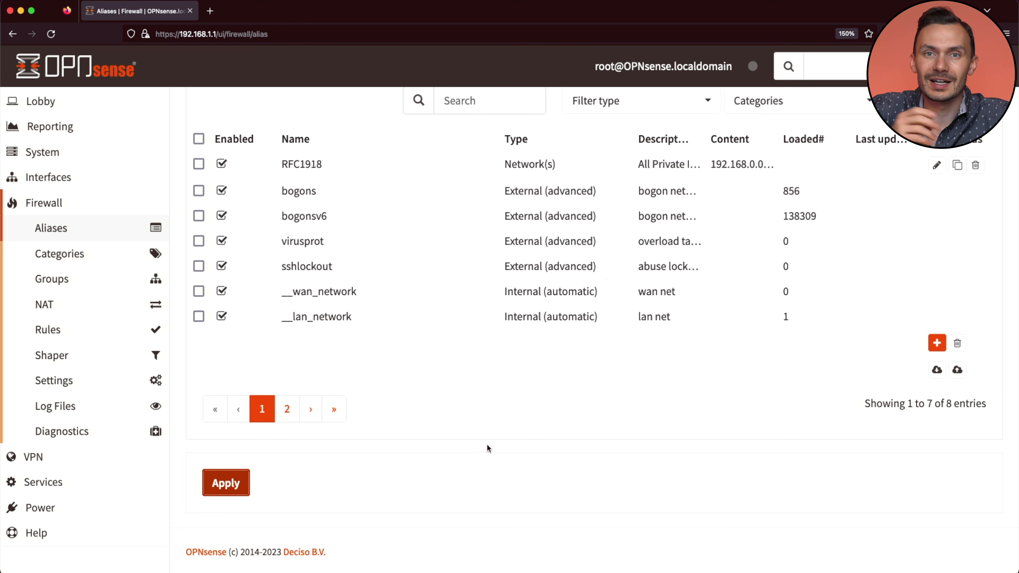
{"action": "left_click", "coordinate": [51, 303]}
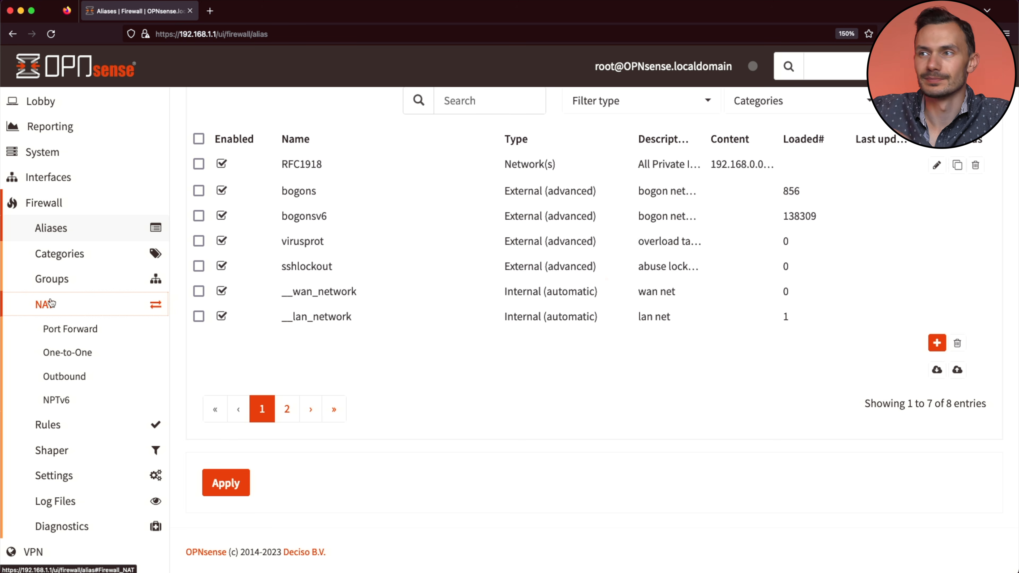
Step: Review the Outbound NAT mode, then move to the LAN firewall rules
{"action": "left_click", "coordinate": [64, 376]}
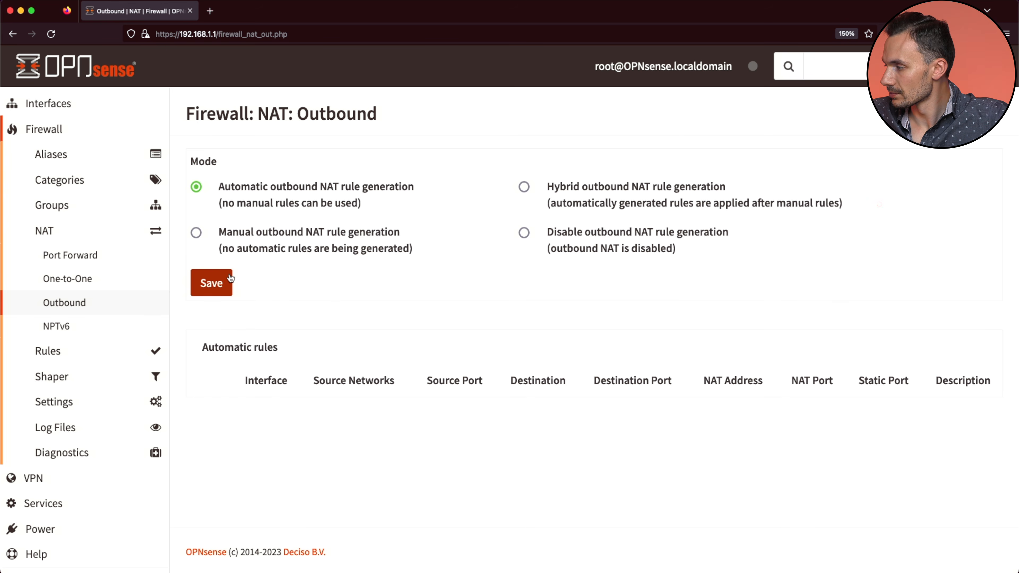
{"action": "left_click", "coordinate": [61, 350]}
{"action": "left_click", "coordinate": [51, 302]}
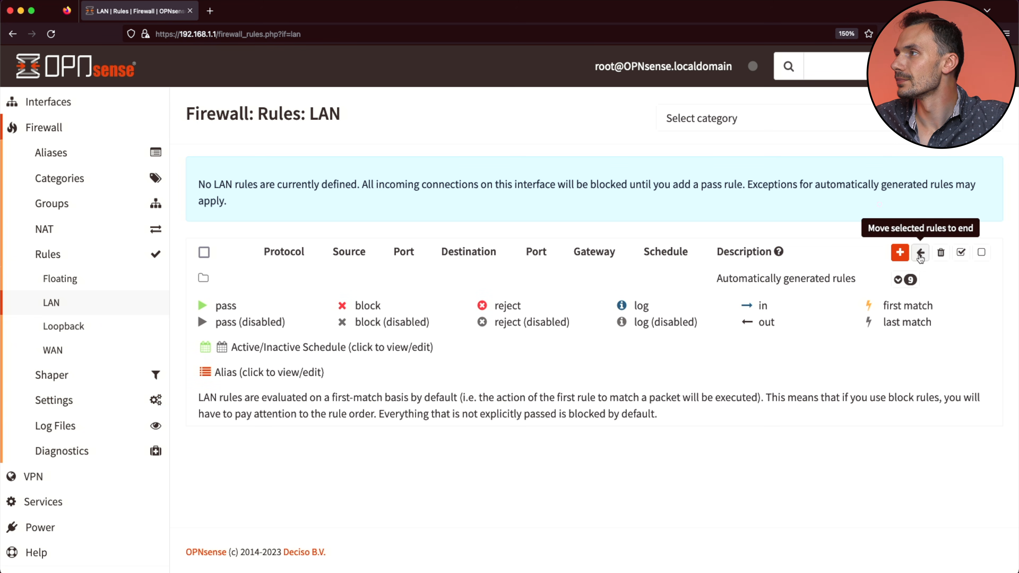
Step: Expand the 9 automatically generated LAN rules to review them, then collapse them
{"action": "left_click", "coordinate": [907, 279]}
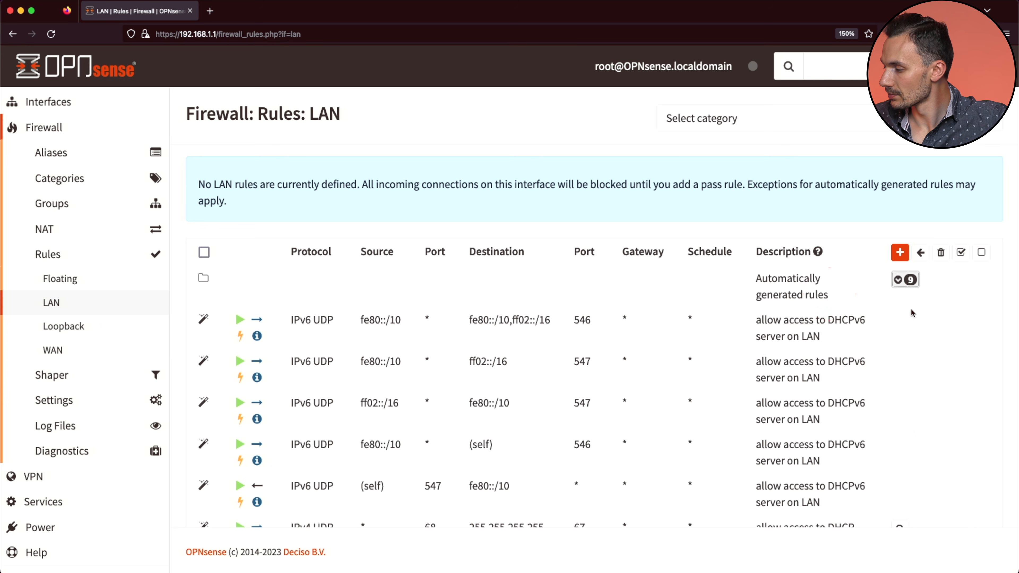
{"action": "scroll", "coordinate": [890, 312], "scroll_direction": "down", "scroll_amount": 2}
{"action": "scroll", "coordinate": [902, 309], "scroll_direction": "down", "scroll_amount": 3}
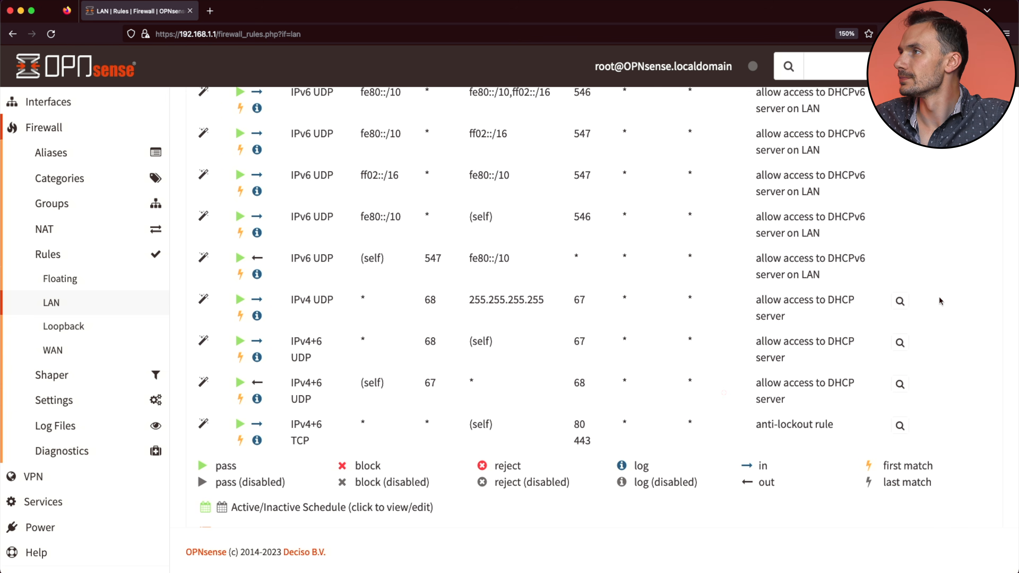
{"action": "scroll", "coordinate": [938, 296], "scroll_direction": "up", "scroll_amount": 5}
{"action": "left_click", "coordinate": [905, 279]}
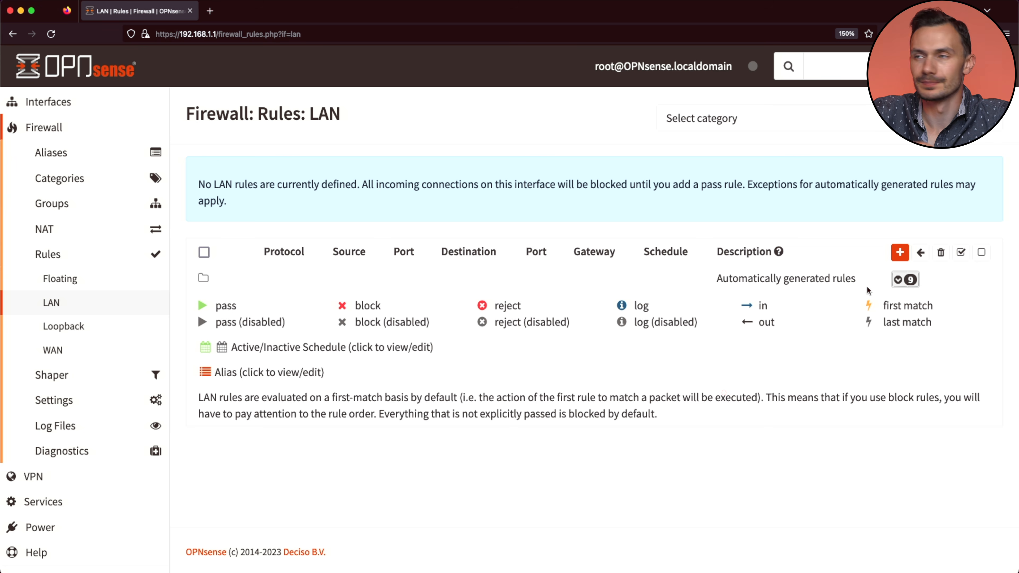
Step: Add a new LAN rule and review its default Pass, IPv4, any-protocol settings
{"action": "left_click", "coordinate": [900, 252]}
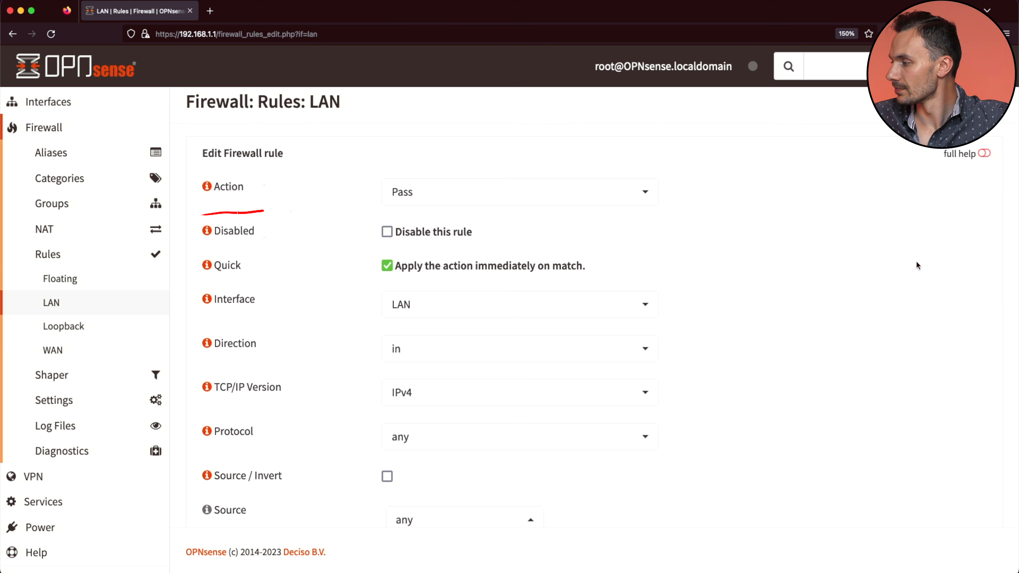
{"action": "scroll", "coordinate": [916, 263], "scroll_direction": "down", "scroll_amount": 3}
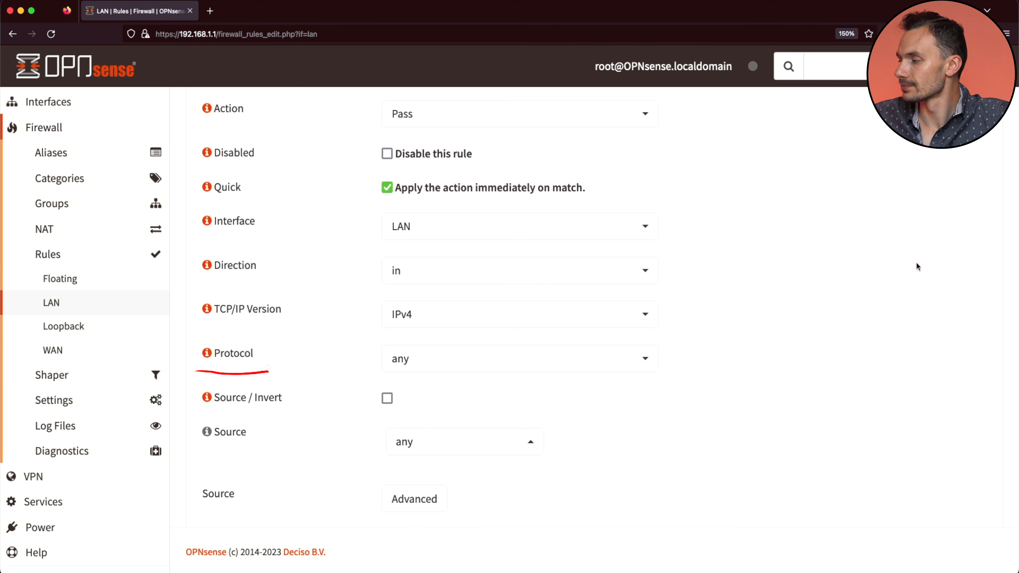
Step: Set the rule's protocol to ICMP, leaving ICMP type at any
{"action": "left_click", "coordinate": [582, 358]}
{"action": "left_click", "coordinate": [573, 339]}
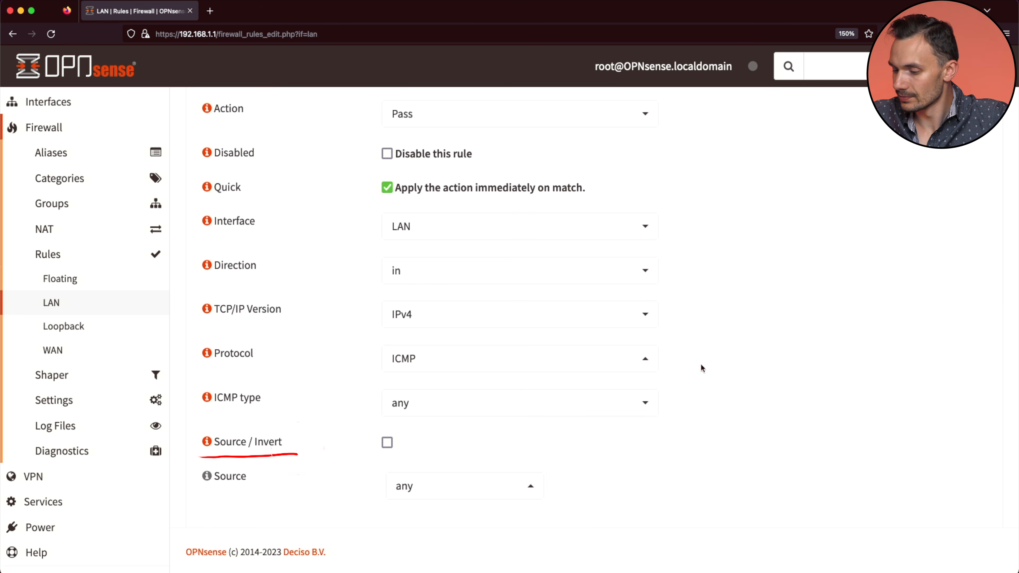
{"action": "scroll", "coordinate": [701, 363], "scroll_direction": "down", "scroll_amount": 10}
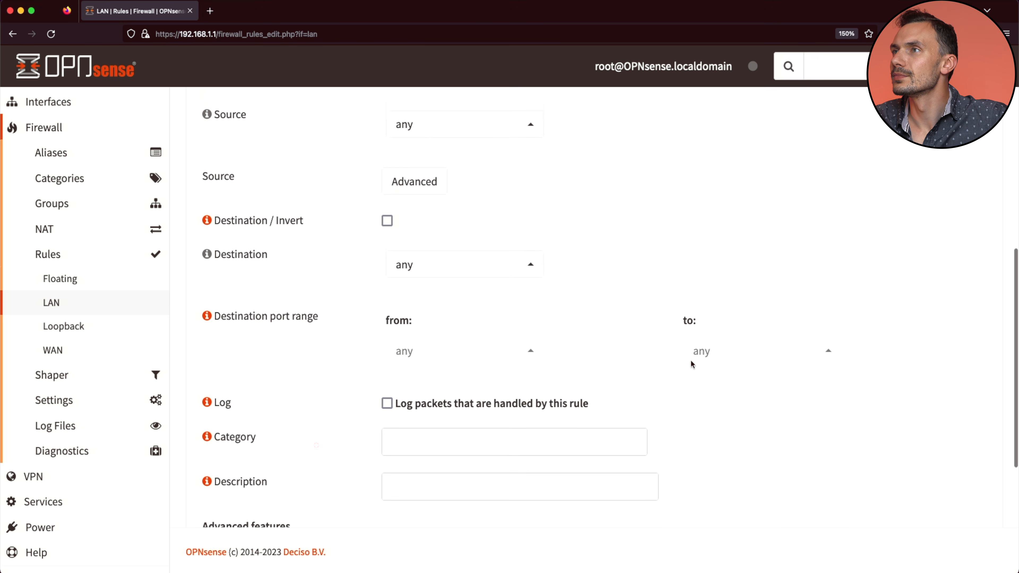
{"action": "scroll", "coordinate": [691, 364], "scroll_direction": "down", "scroll_amount": 1}
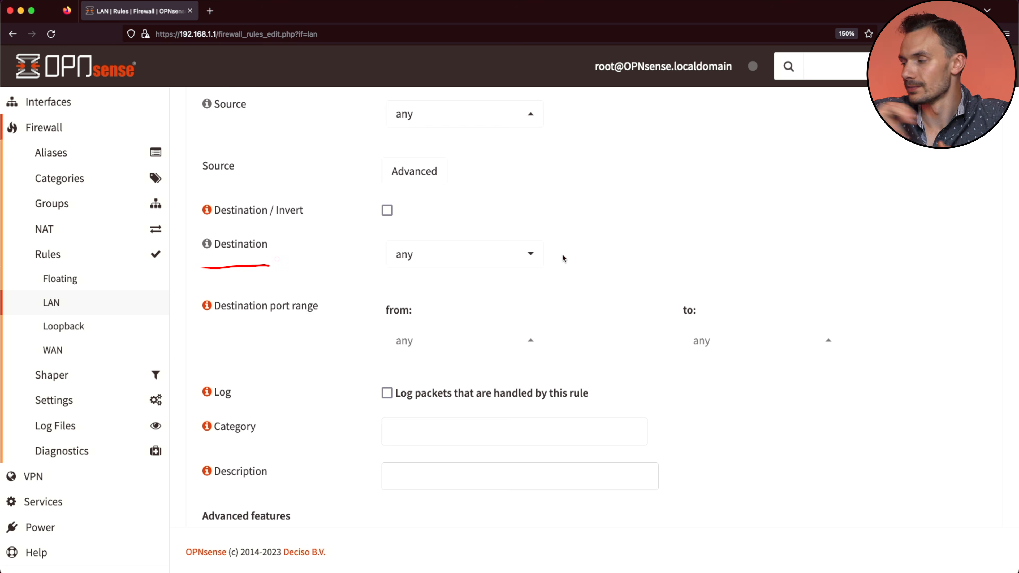
Step: Set the destination to the RFC1918 alias and enable logging of handled packets
{"action": "left_click", "coordinate": [496, 253]}
{"action": "type", "text": "RFC"}
{"action": "key", "text": "Return"}
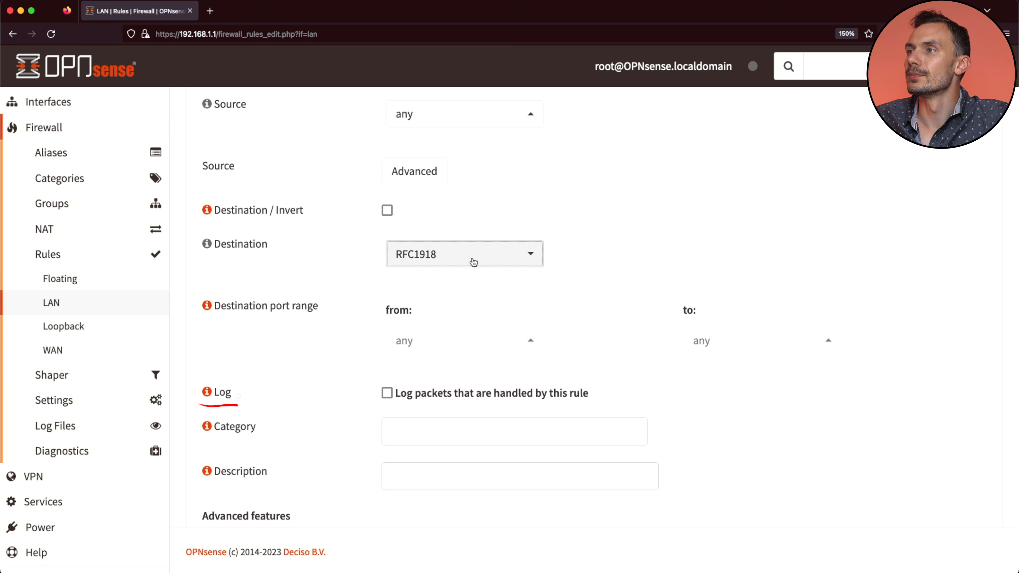
{"action": "left_click", "coordinate": [387, 393]}
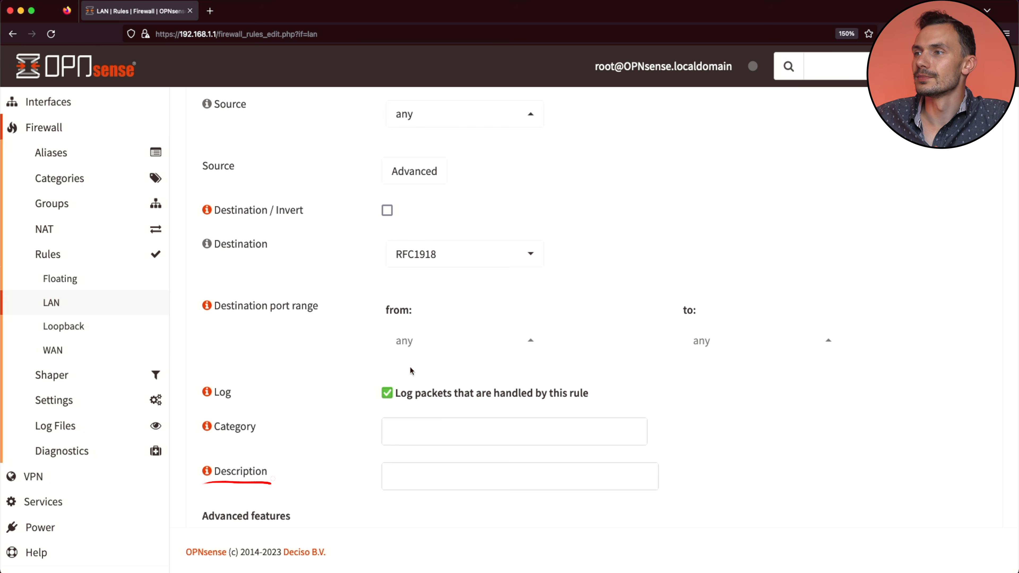
Step: Enter the rule description 'Pass ICMP to RFC1918 Private IPs'
{"action": "left_click", "coordinate": [422, 467]}
{"action": "type", "text": "Pass ICMP t"}
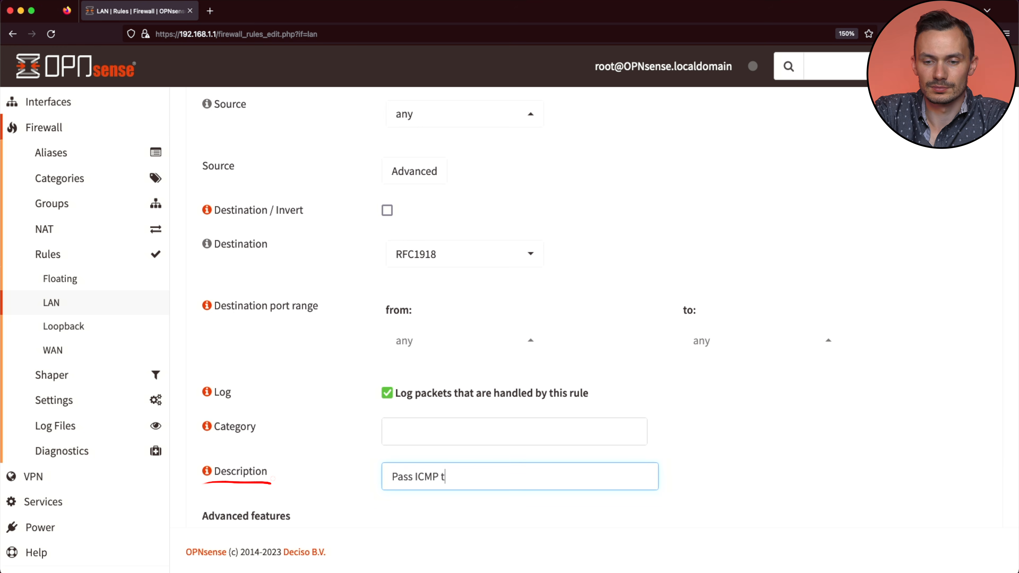
{"action": "type", "text": "o RFC1918 Private IPs"}
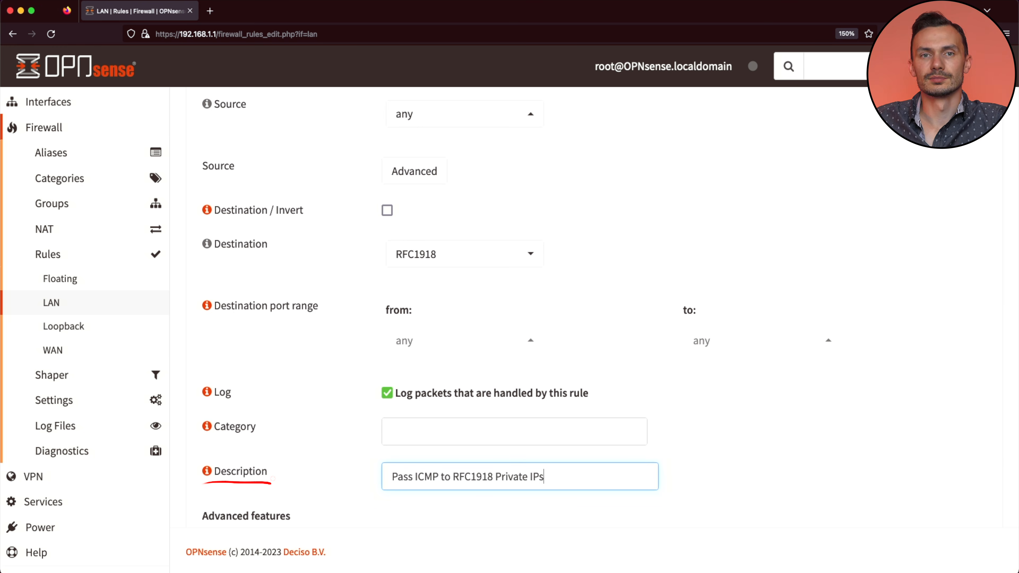
{"action": "scroll", "coordinate": [419, 466], "scroll_direction": "down", "scroll_amount": 5}
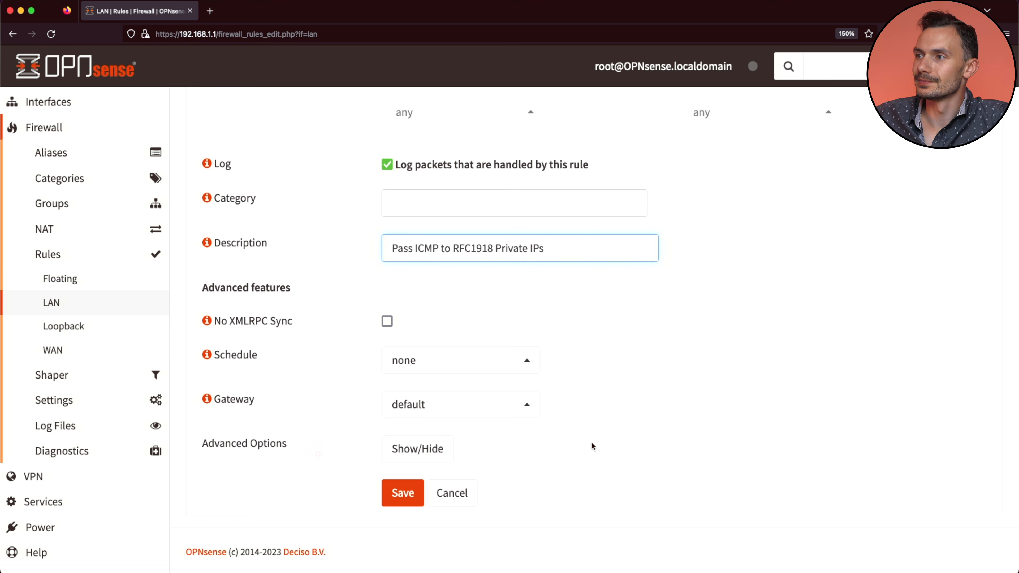
Step: Save the Pass ICMP to RFC1918 Private IPs rule to the LAN rules list
{"action": "left_click", "coordinate": [402, 493]}
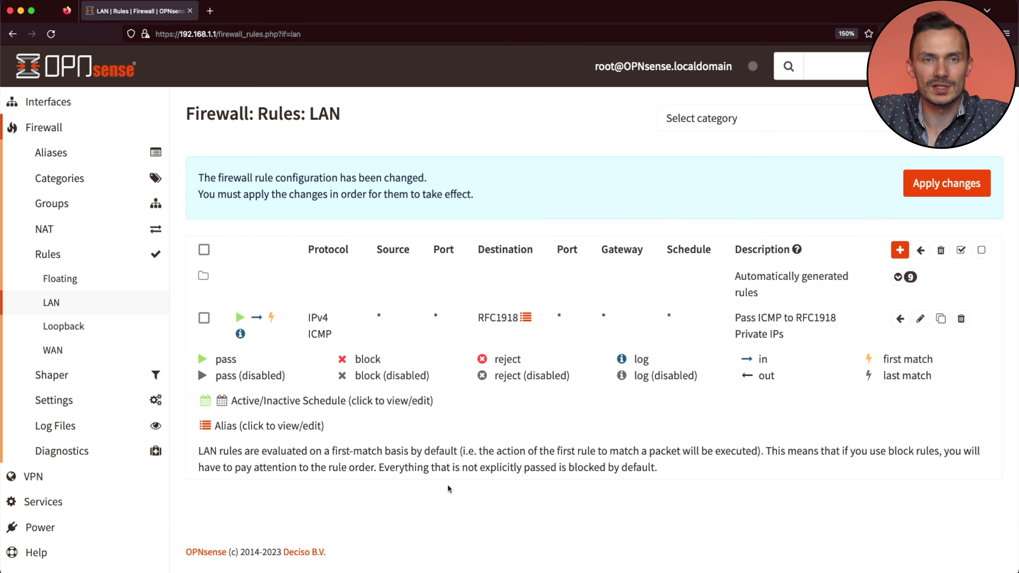
Step: Create a new LAN rule matching TCP to the RFC1918 alias on destination port SSH
{"action": "left_click", "coordinate": [899, 250]}
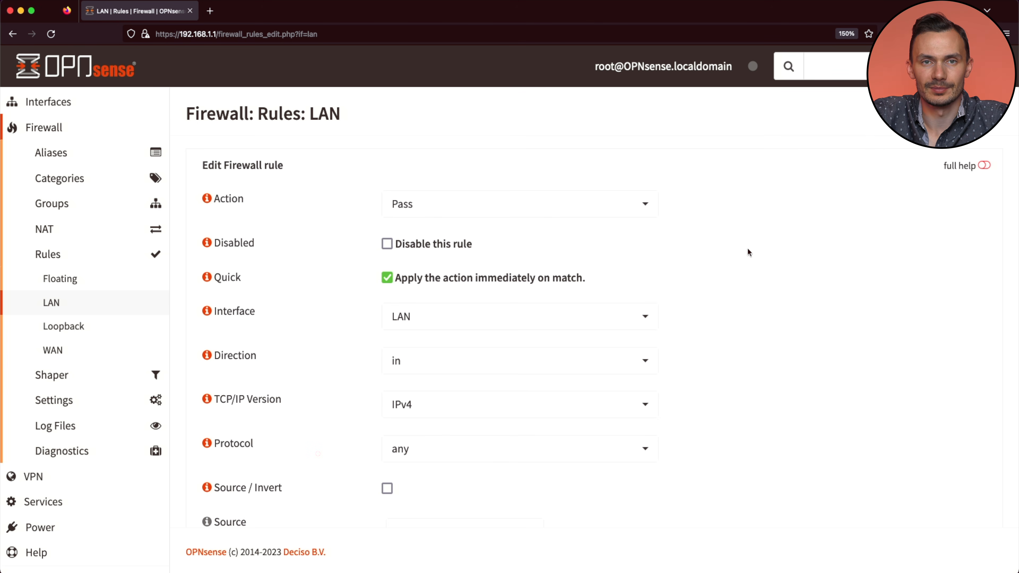
{"action": "left_click", "coordinate": [547, 442]}
{"action": "left_click", "coordinate": [510, 366]}
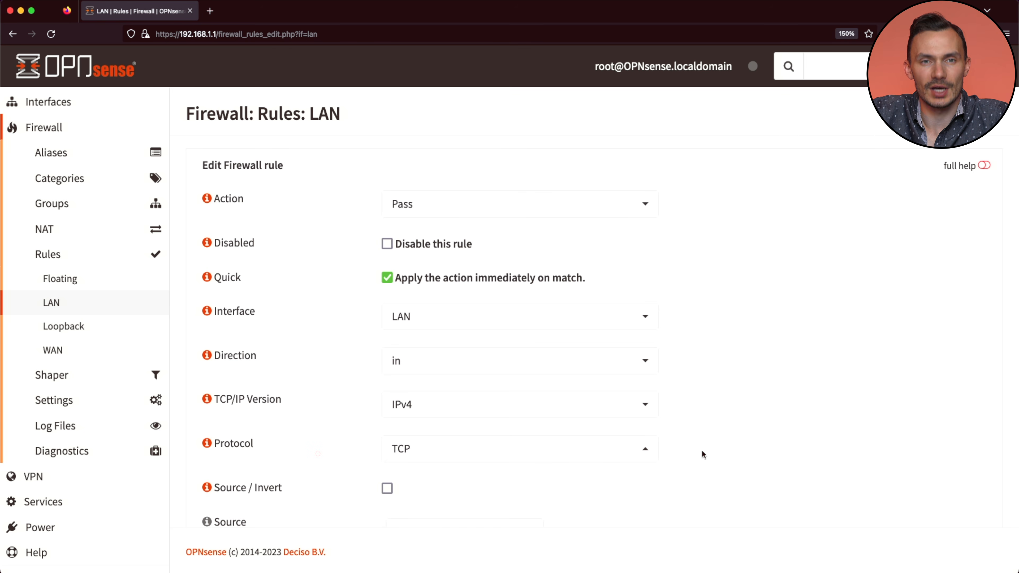
{"action": "scroll", "coordinate": [701, 449], "scroll_direction": "down", "scroll_amount": 10}
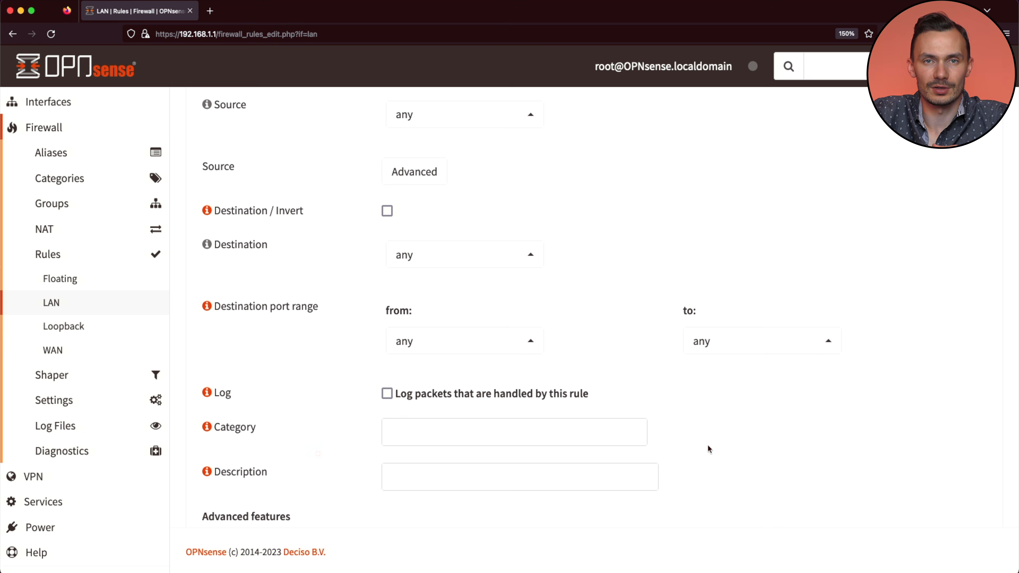
{"action": "left_click", "coordinate": [439, 260]}
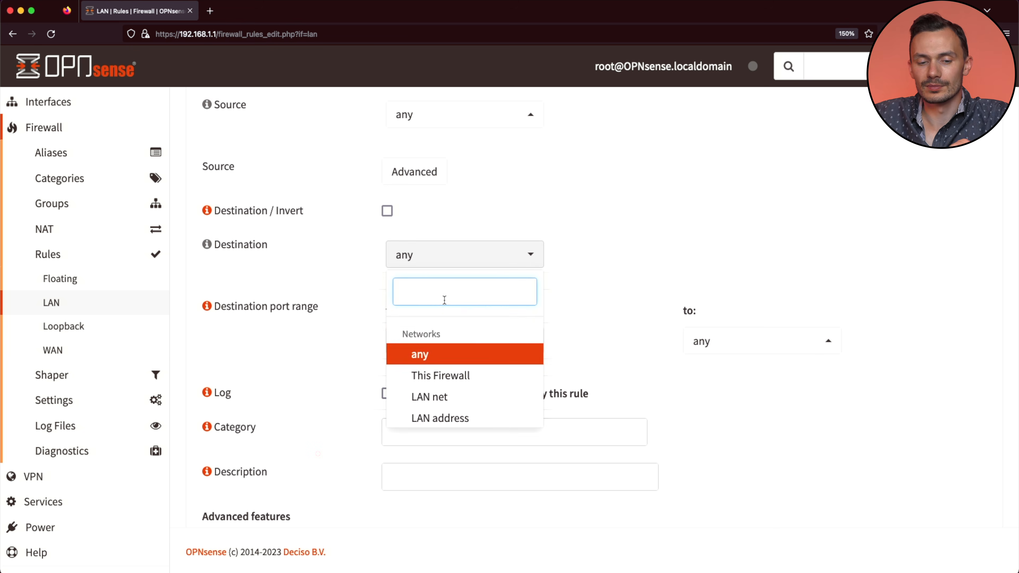
{"action": "type", "text": "RFC"}
{"action": "key", "text": "Return"}
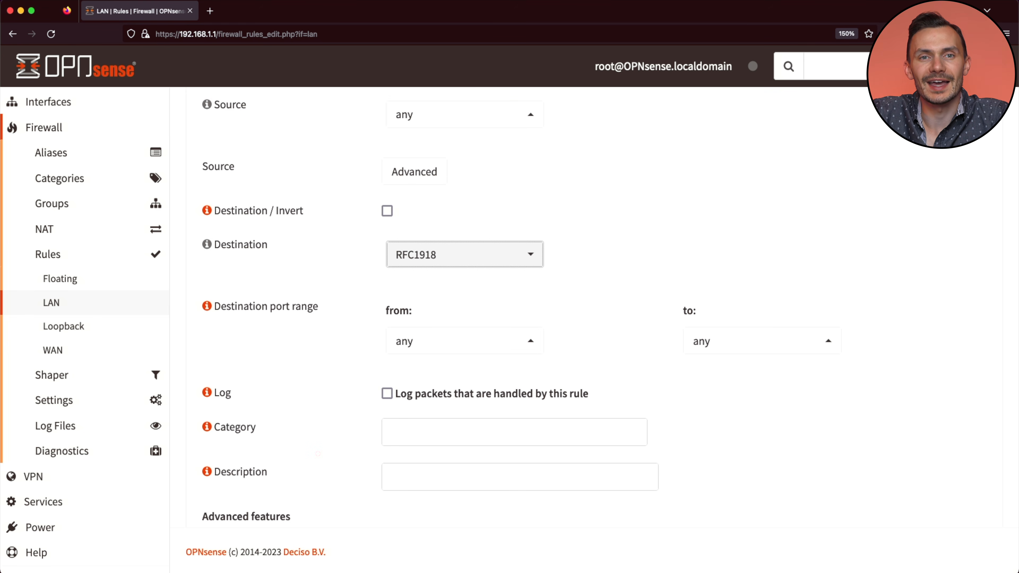
{"action": "left_click", "coordinate": [464, 342]}
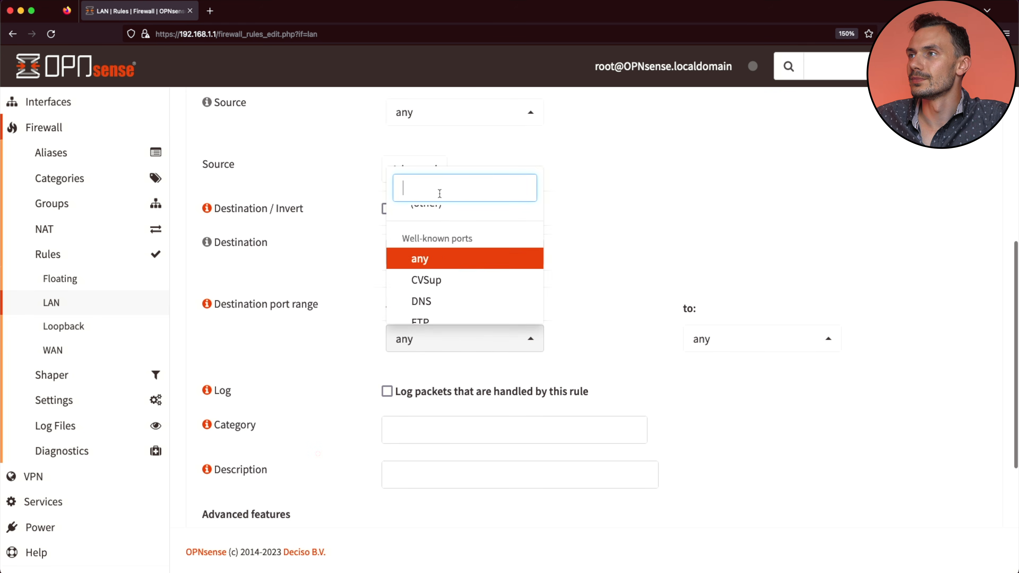
{"action": "type", "text": "SSH"}
{"action": "key", "text": "Return"}
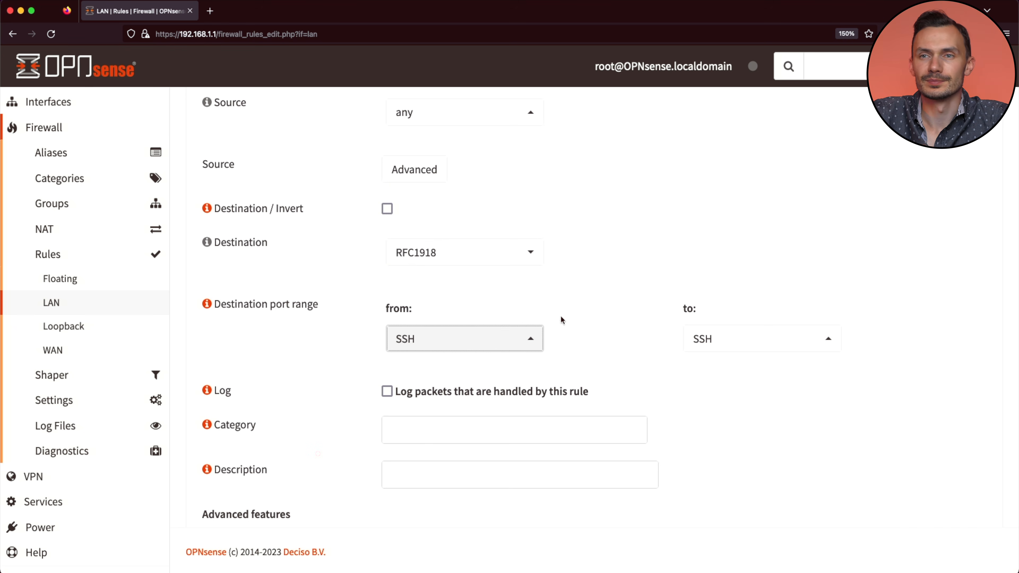
Step: Enable logging, describe the rule as 'Pass SSH to RFC1918 Private IPs', and save it
{"action": "left_click", "coordinate": [482, 391]}
{"action": "left_click", "coordinate": [607, 422]}
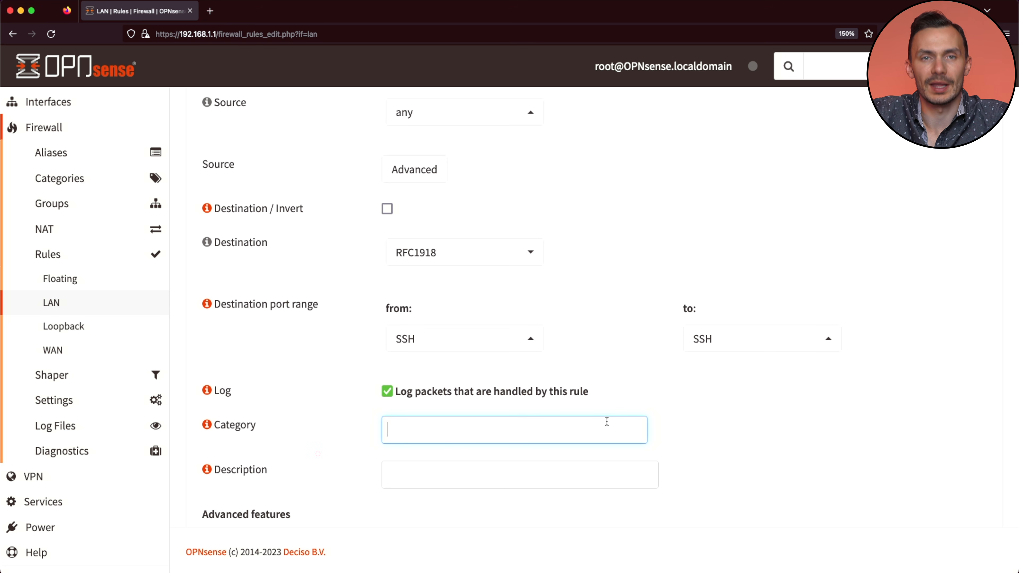
{"action": "left_click", "coordinate": [592, 473]}
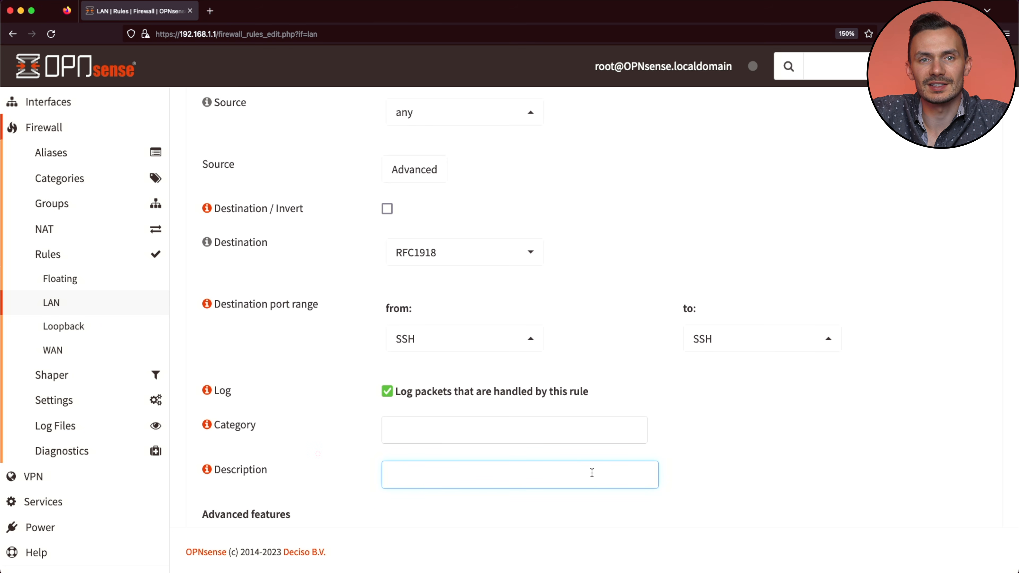
{"action": "type", "text": "Pass SSH to RFC1918 Private IOP"}
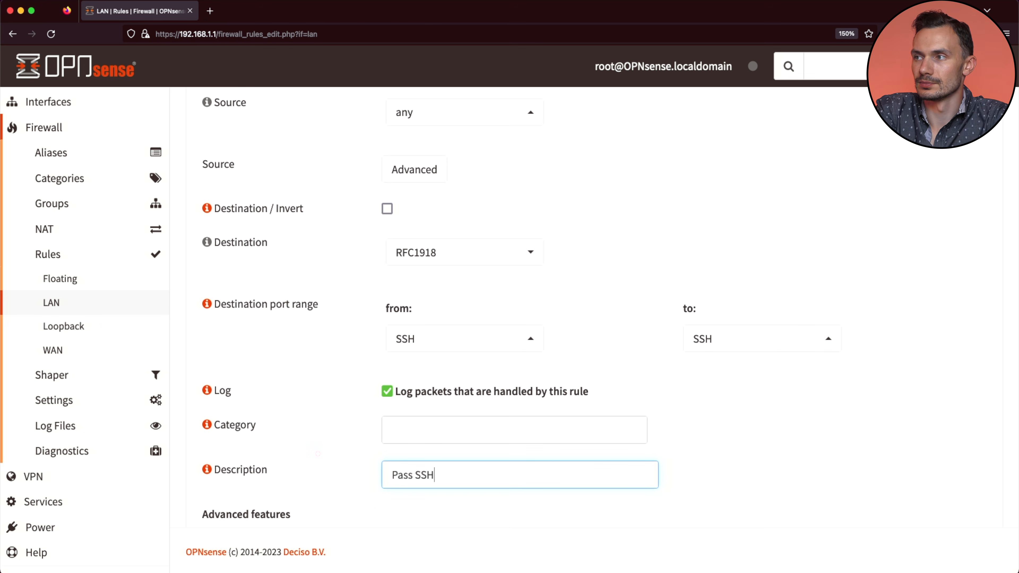
{"action": "key", "text": "BackSpace"}
{"action": "key", "text": "BackSpace"}
{"action": "type", "text": "Ps"}
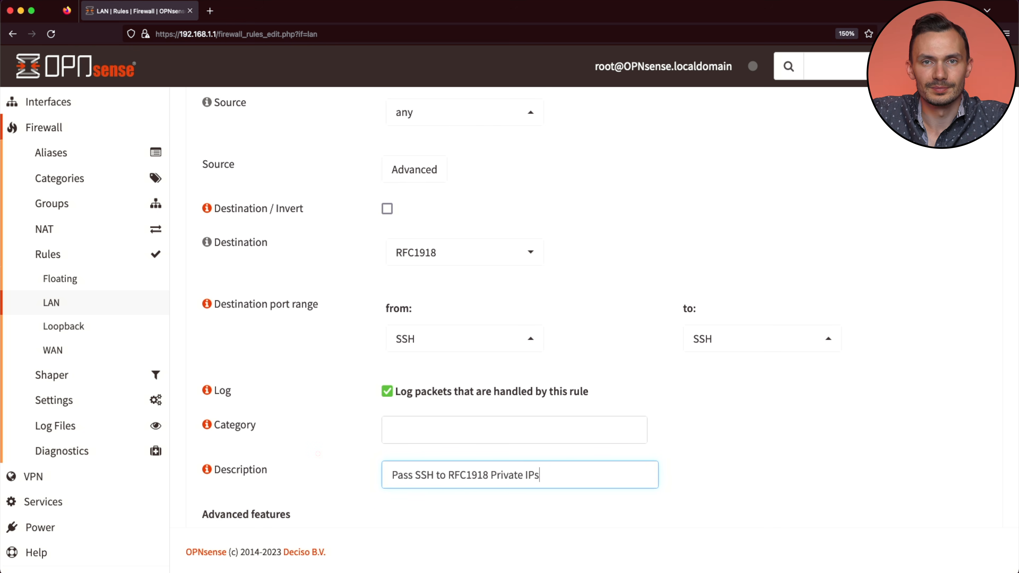
{"action": "scroll", "coordinate": [401, 361], "scroll_direction": "down", "scroll_amount": 6}
{"action": "left_click", "coordinate": [398, 492]}
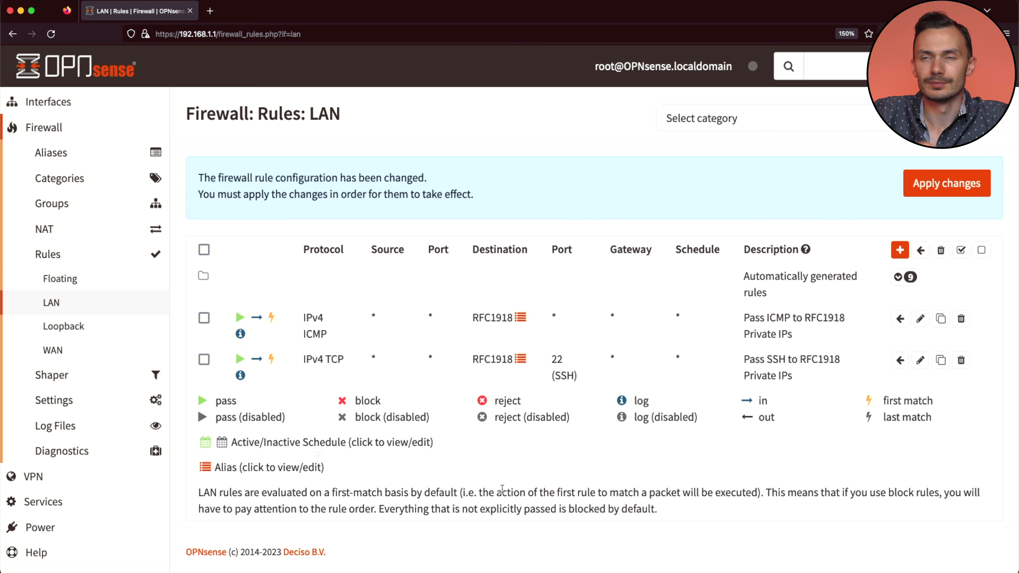
Step: Apply the pending LAN rule changes so the ICMP and SSH pass rules take effect
{"action": "left_click", "coordinate": [947, 183]}
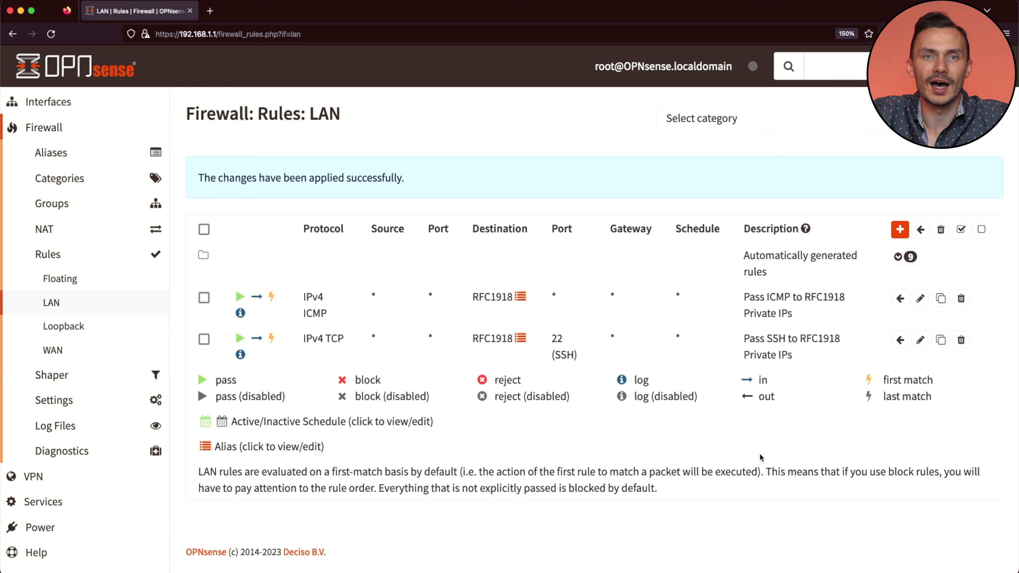
{"action": "scroll", "coordinate": [118, 139], "scroll_direction": "up", "scroll_amount": 3}
Step: In System > Settings > Administration, enable Secure Shell with root and password login, then save
{"action": "left_click", "coordinate": [101, 152]}
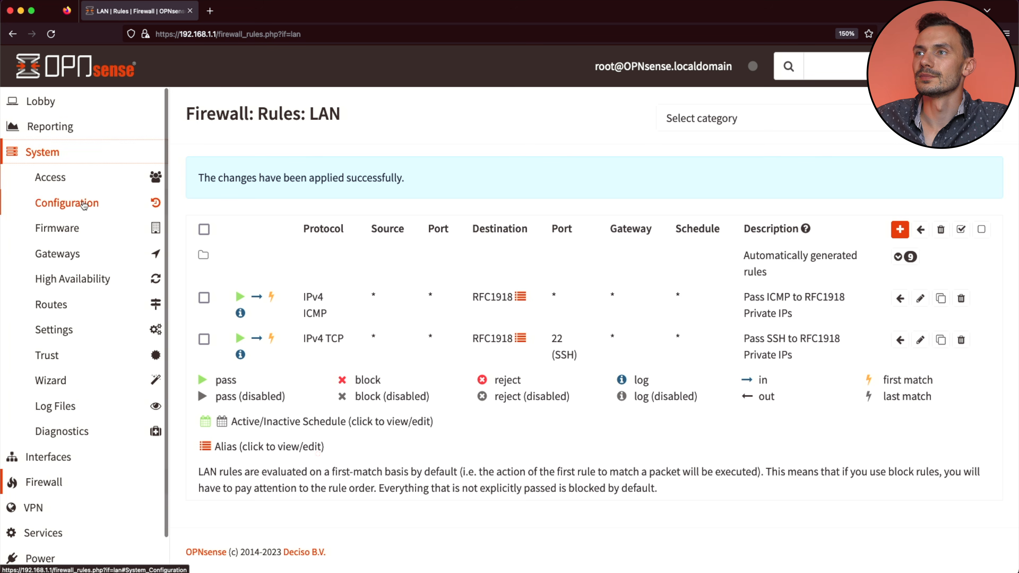
{"action": "left_click", "coordinate": [76, 332]}
{"action": "left_click", "coordinate": [76, 355]}
{"action": "scroll", "coordinate": [193, 337], "scroll_direction": "down", "scroll_amount": 2}
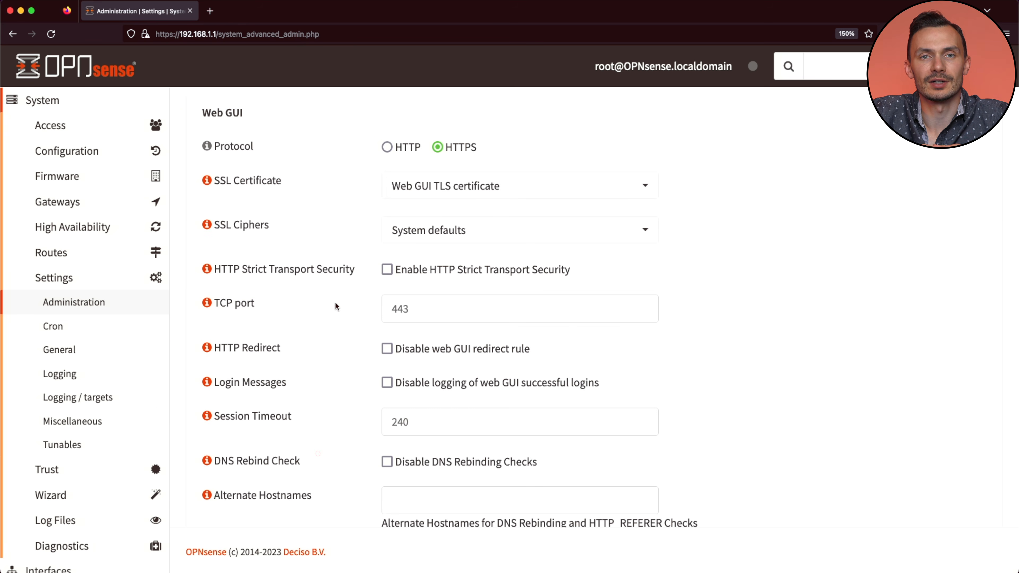
{"action": "scroll", "coordinate": [336, 306], "scroll_direction": "down", "scroll_amount": 10}
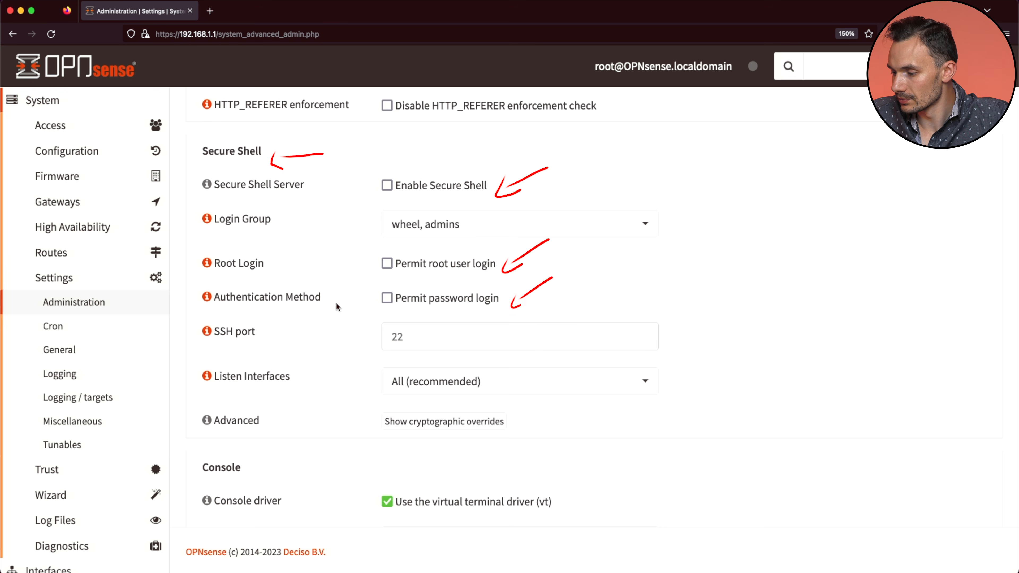
{"action": "left_click", "coordinate": [386, 185]}
{"action": "left_click", "coordinate": [386, 264]}
{"action": "left_click", "coordinate": [387, 299]}
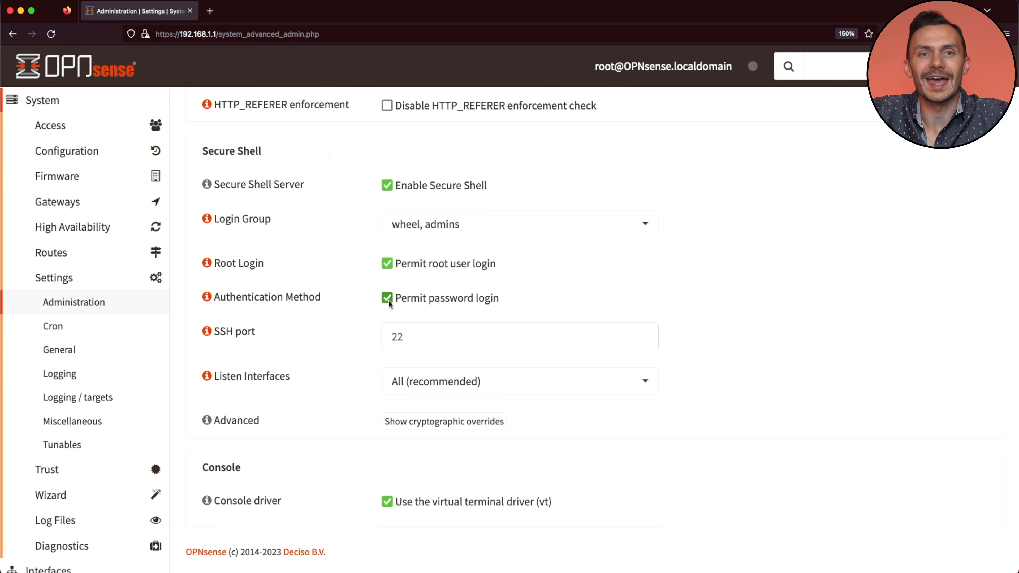
{"action": "scroll", "coordinate": [388, 300], "scroll_direction": "down", "scroll_amount": 10}
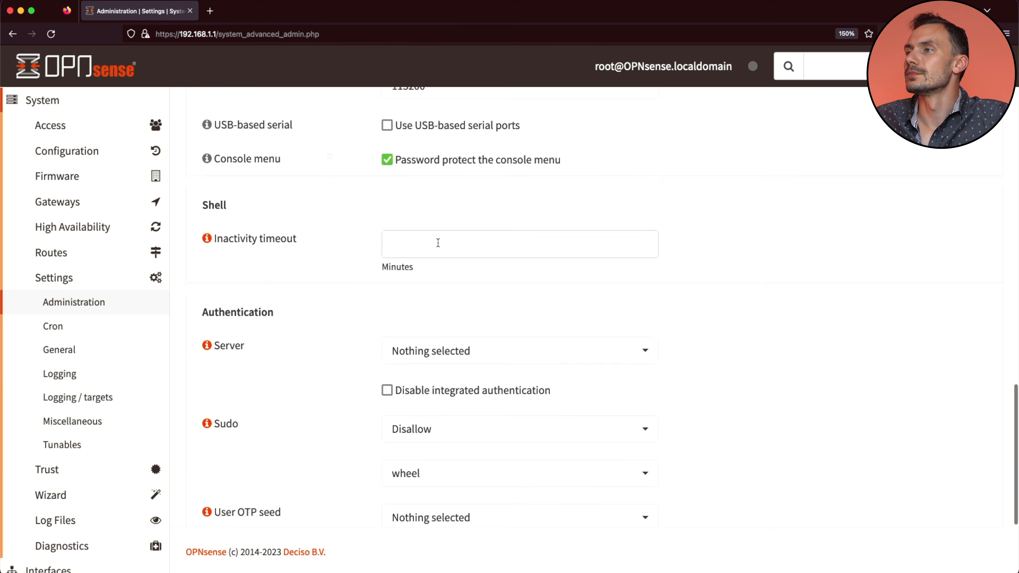
{"action": "left_click", "coordinate": [399, 501]}
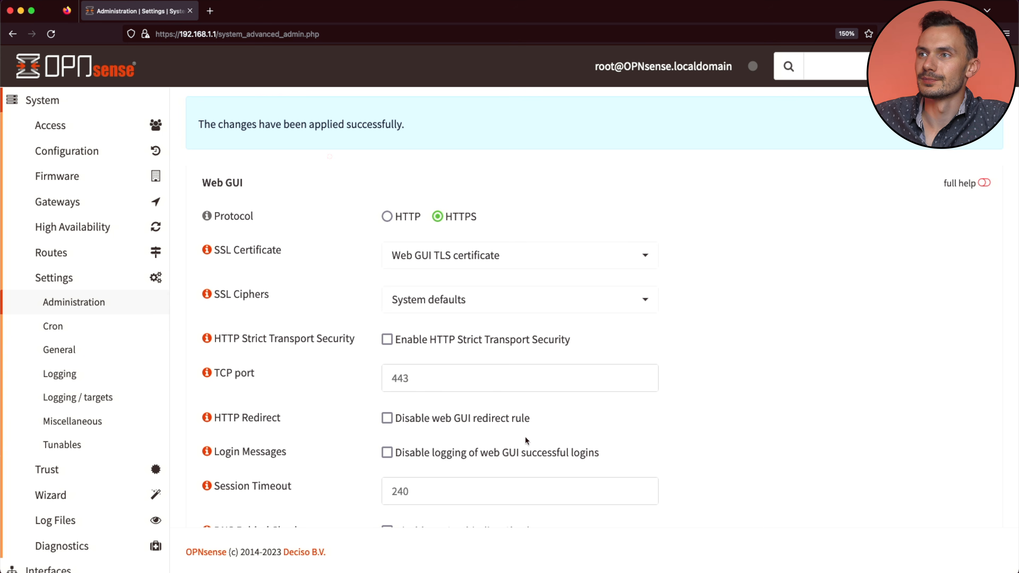
{"action": "scroll", "coordinate": [80, 401], "scroll_direction": "down", "scroll_amount": 5}
Step: Open the Firewall Live View log and filter it to action pass
{"action": "left_click", "coordinate": [64, 441]}
{"action": "left_click", "coordinate": [66, 407]}
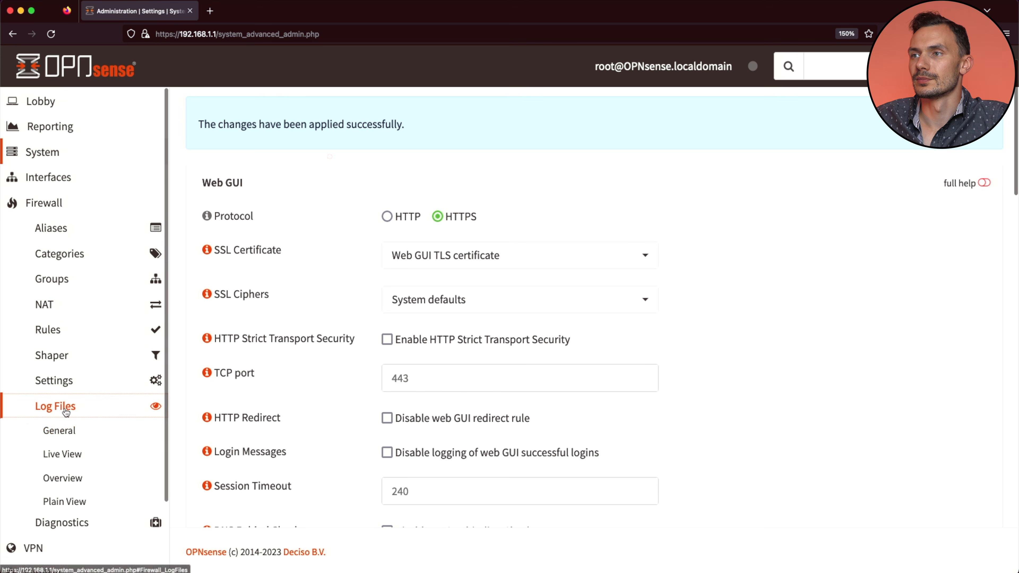
{"action": "left_click", "coordinate": [62, 454]}
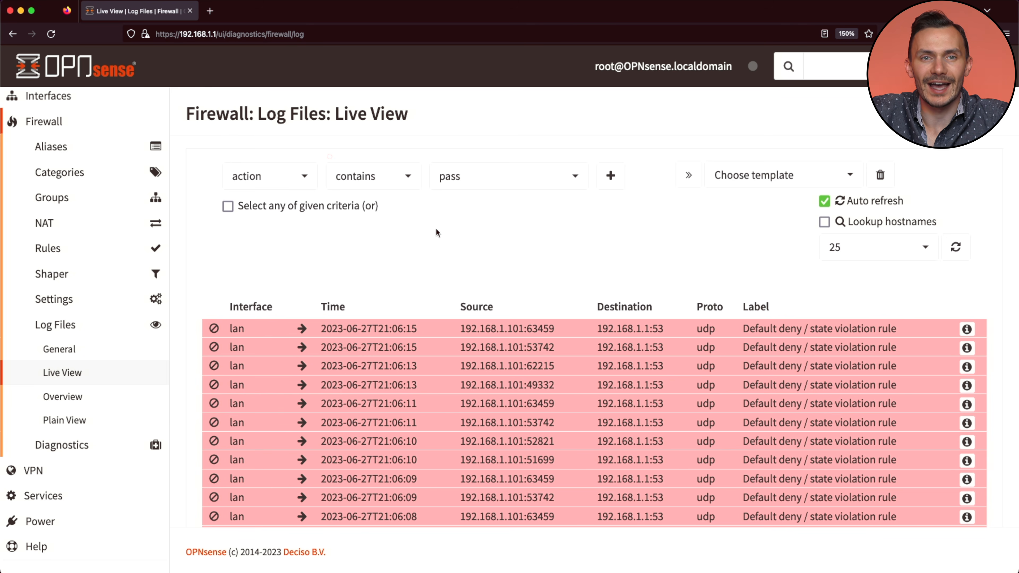
{"action": "left_click", "coordinate": [610, 176]}
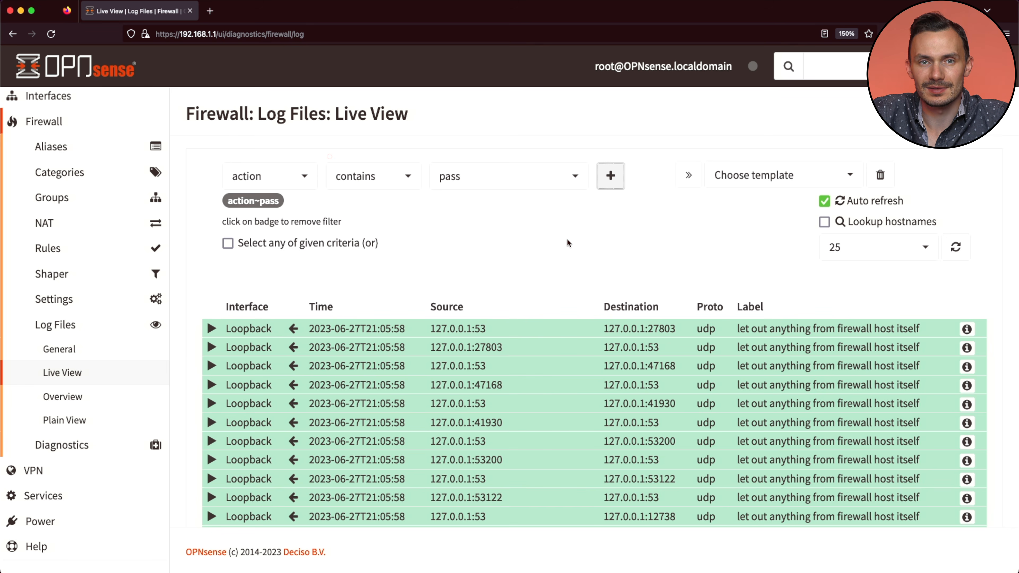
Step: Add a label contains 'Pass ICMP' filter to the live log
{"action": "left_click", "coordinate": [268, 176]}
{"action": "left_click", "coordinate": [255, 418]}
{"action": "left_click", "coordinate": [471, 175]}
{"action": "type", "text": "Pass "}
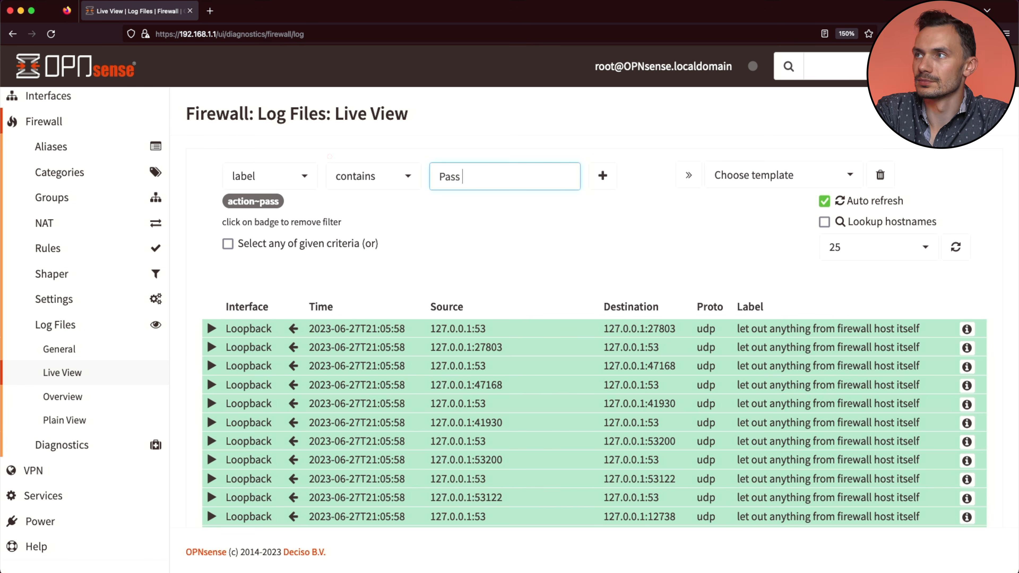
{"action": "type", "text": "ICMP"}
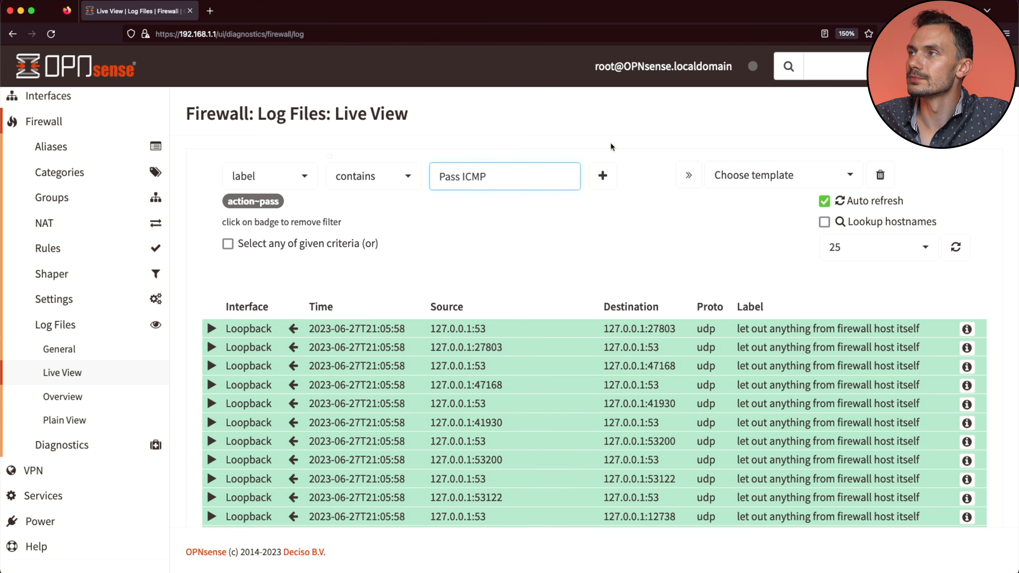
{"action": "left_click", "coordinate": [603, 176]}
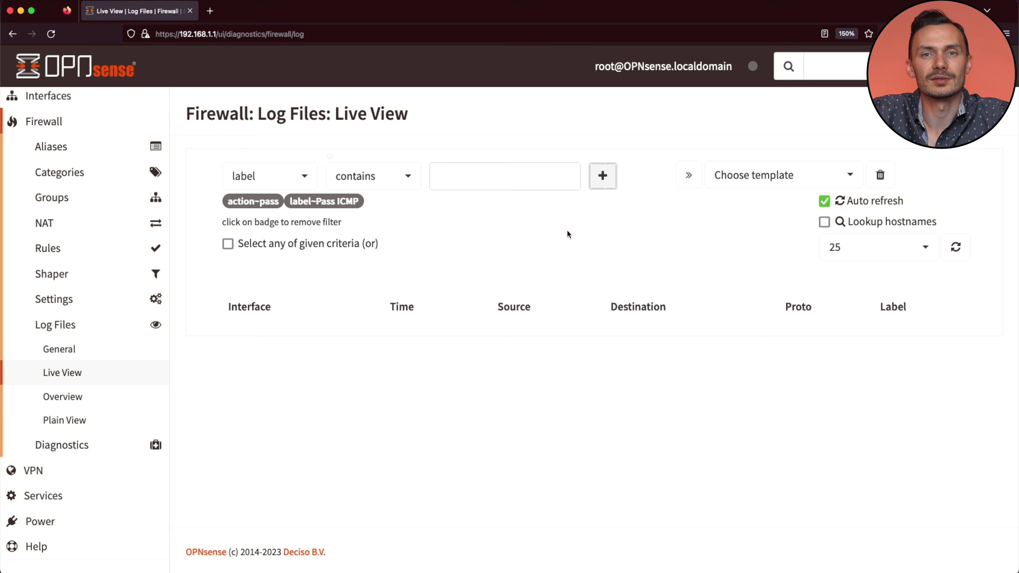
Step: Ping 192.168.1.1 from the terminal for three replies, then check the live log entry
{"action": "key", "text": "super+Tab"}
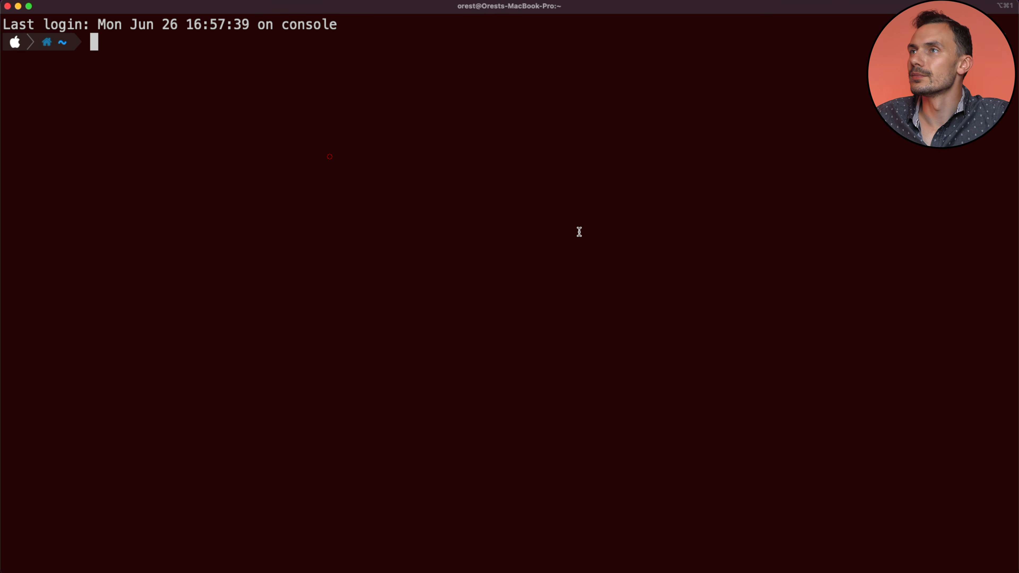
{"action": "type", "text": "ping 192.168.1.1"}
{"action": "key", "text": "Return"}
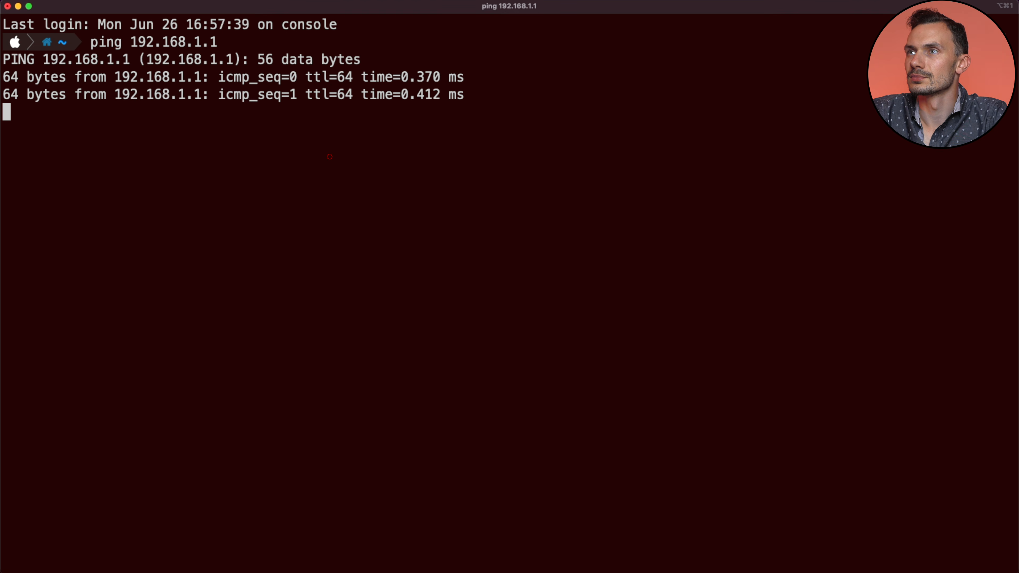
{"action": "key", "text": "ctrl+c"}
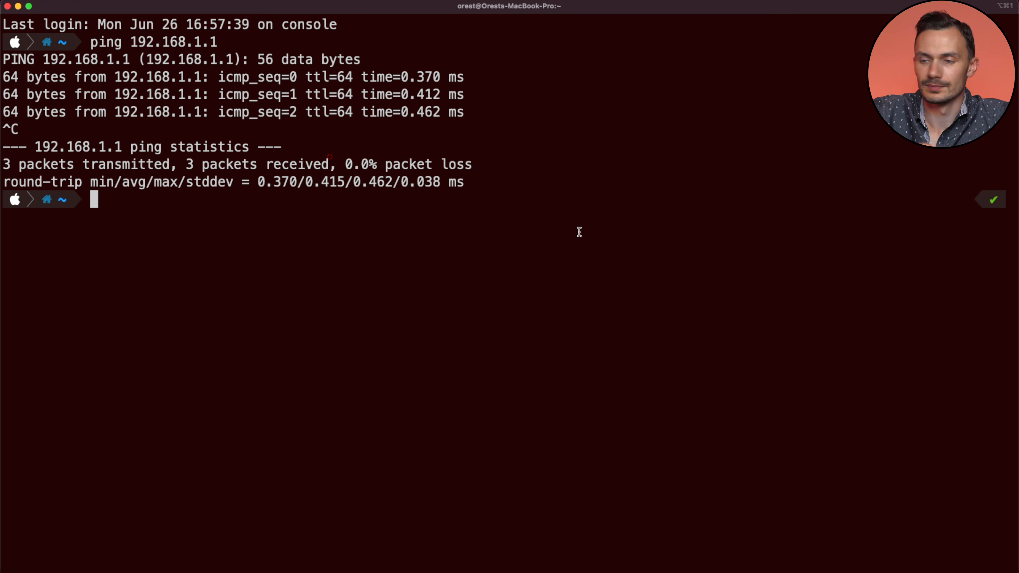
{"action": "key", "text": "super+Tab"}
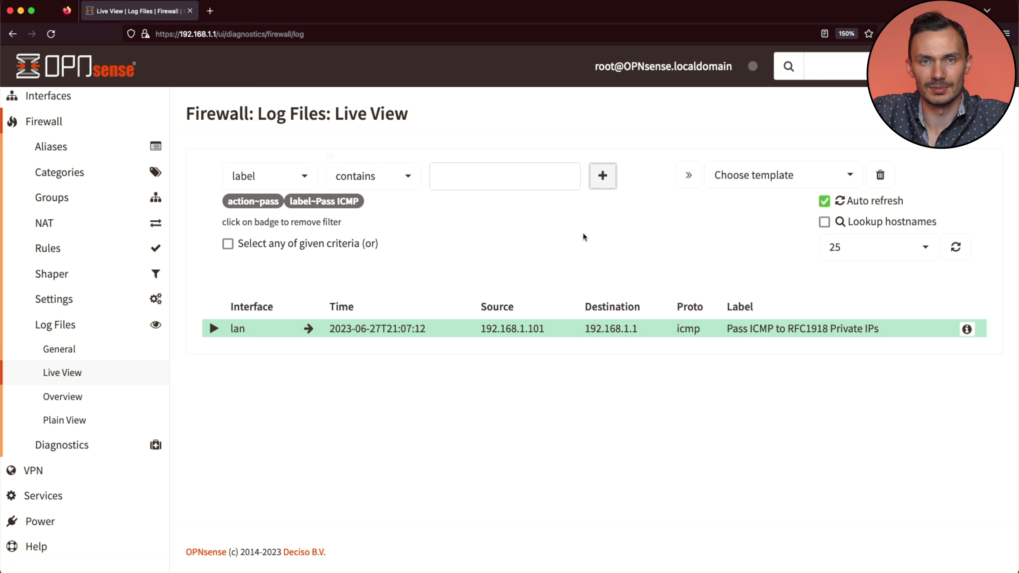
Step: Change the live log label filter from 'Pass ICMP' to 'Pass SSH'
{"action": "left_click", "coordinate": [345, 202]}
{"action": "double_click", "coordinate": [475, 177]}
{"action": "type", "text": "SSH"}
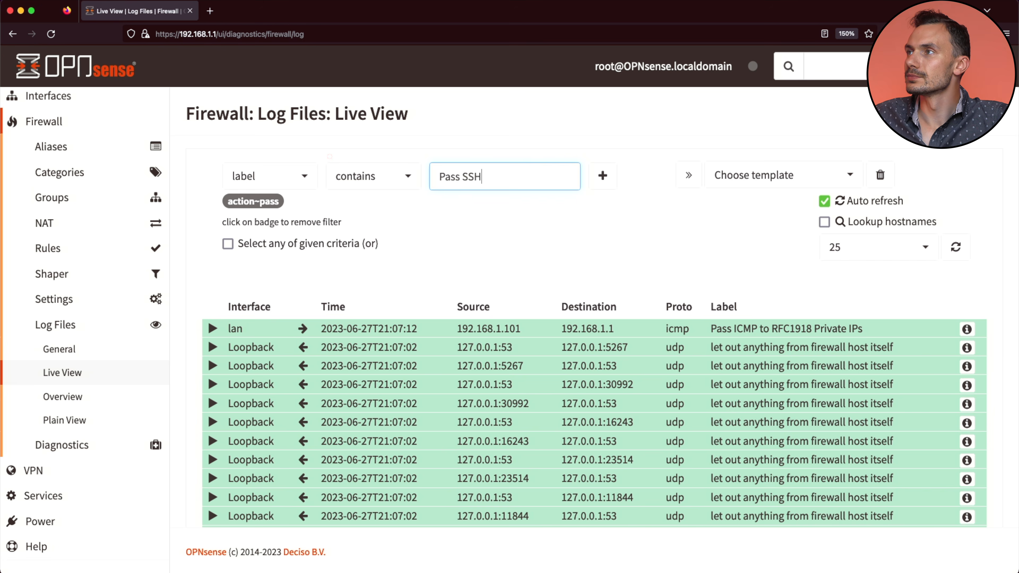
{"action": "left_click", "coordinate": [602, 176]}
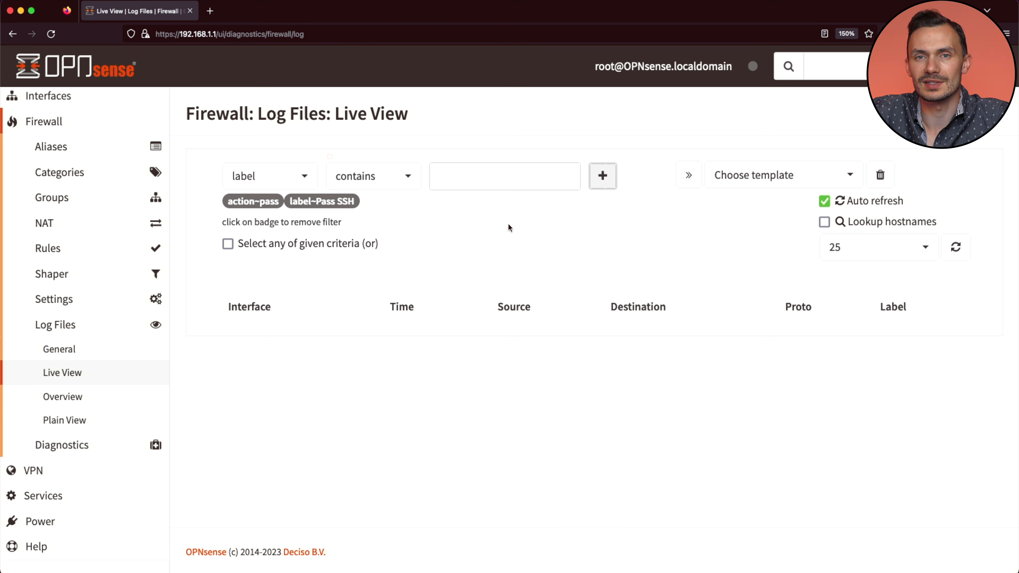
{"action": "key", "text": "ctrl+Right"}
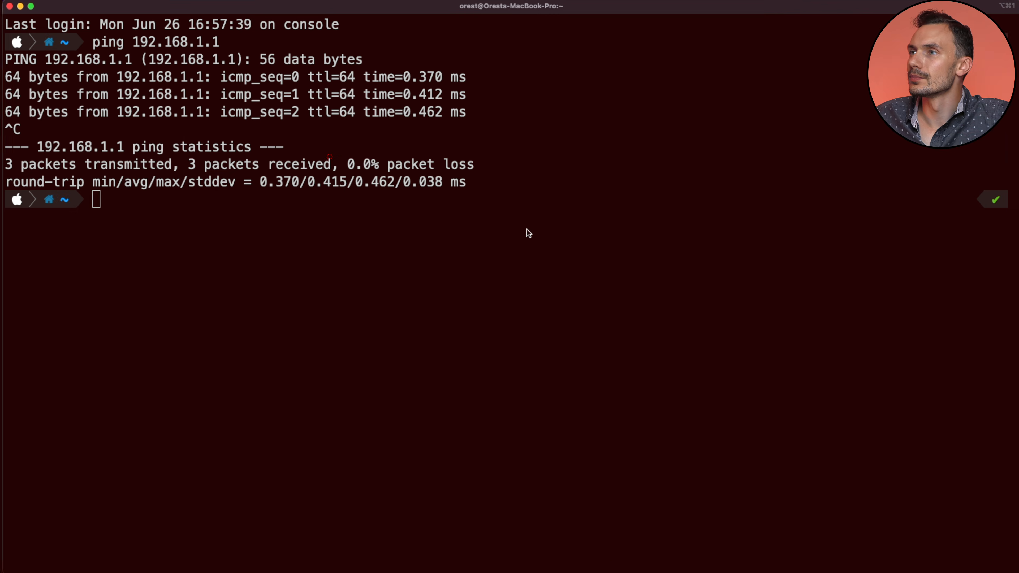
{"action": "type", "text": "ssh root@192.168.1.1"}
{"action": "key", "text": "Return"}
{"action": "type", "text": "yes"}
{"action": "key", "text": "Return"}
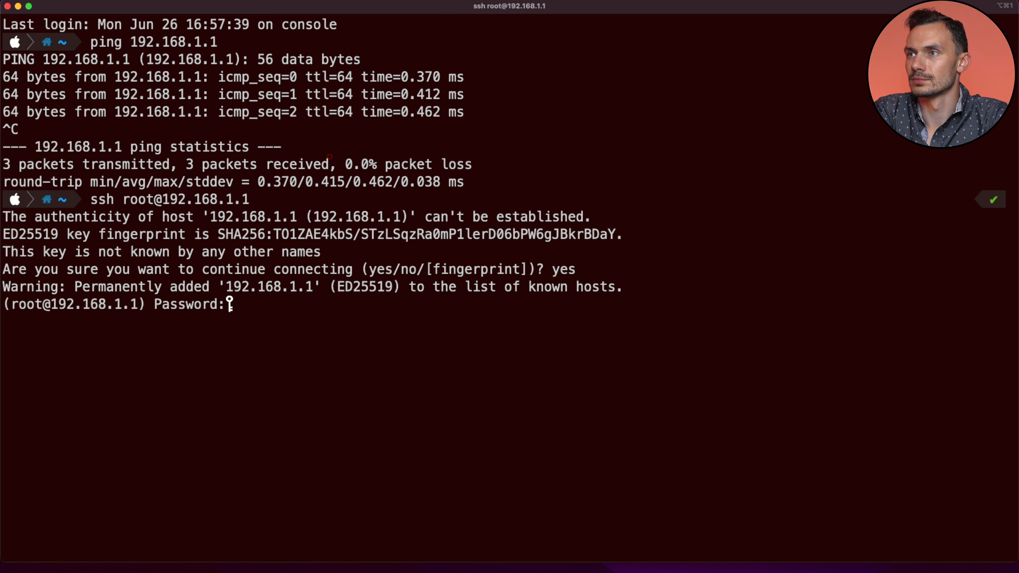